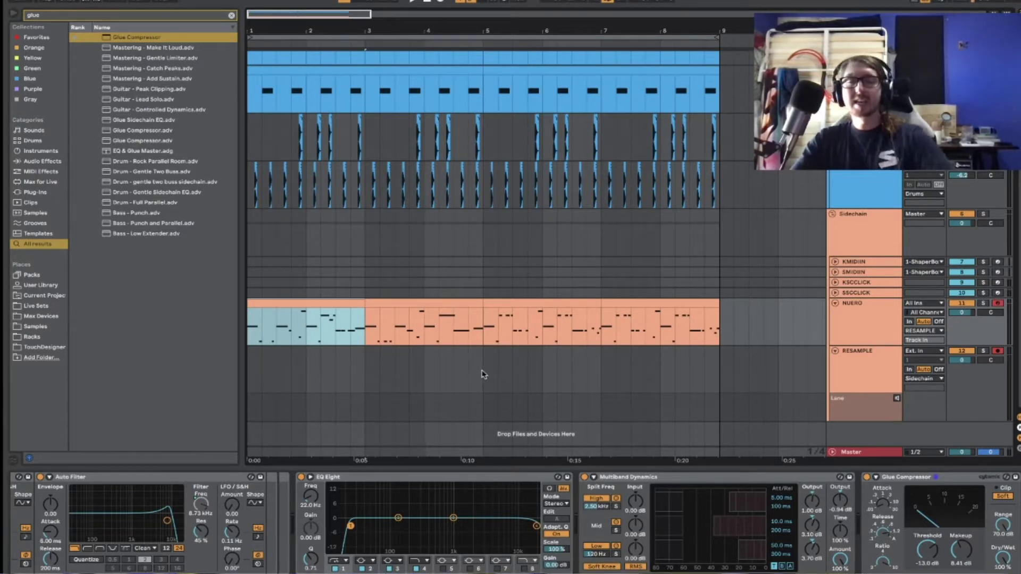
{"action": "left_click_drag", "start_coordinate": [481, 366], "coordinate": [722, 362]}
{"action": "left_click", "coordinate": [689, 365]}
{"action": "left_click_drag", "start_coordinate": [252, 383], "coordinate": [287, 379]}
{"action": "left_click_drag", "start_coordinate": [260, 413], "coordinate": [493, 397]}
{"action": "left_click", "coordinate": [484, 402]}
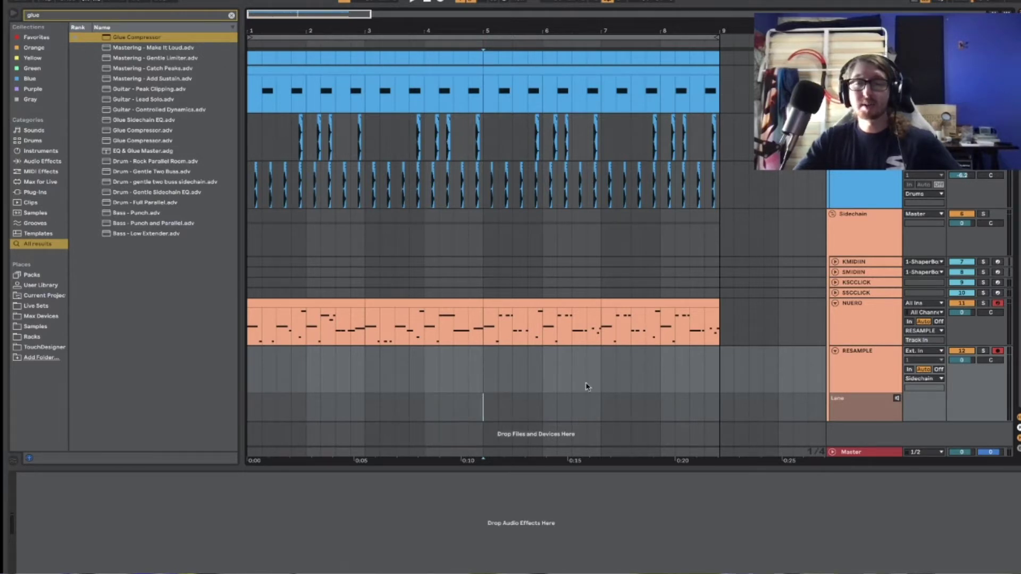
{"action": "left_click_drag", "start_coordinate": [606, 381], "coordinate": [629, 365]}
{"action": "left_click_drag", "start_coordinate": [629, 413], "coordinate": [721, 417]}
{"action": "left_click", "coordinate": [663, 407]}
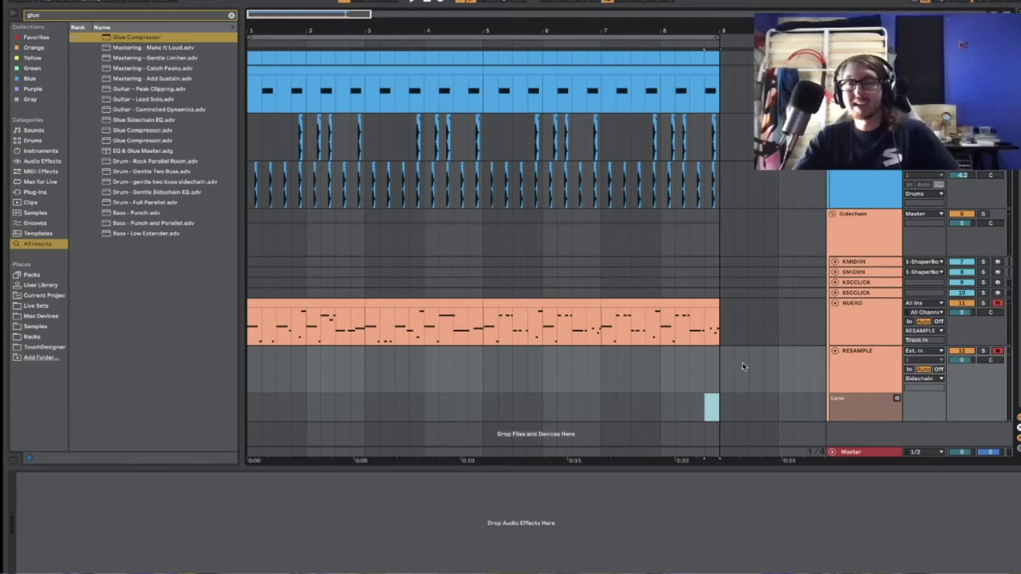
{"action": "left_click_drag", "start_coordinate": [589, 410], "coordinate": [560, 417]}
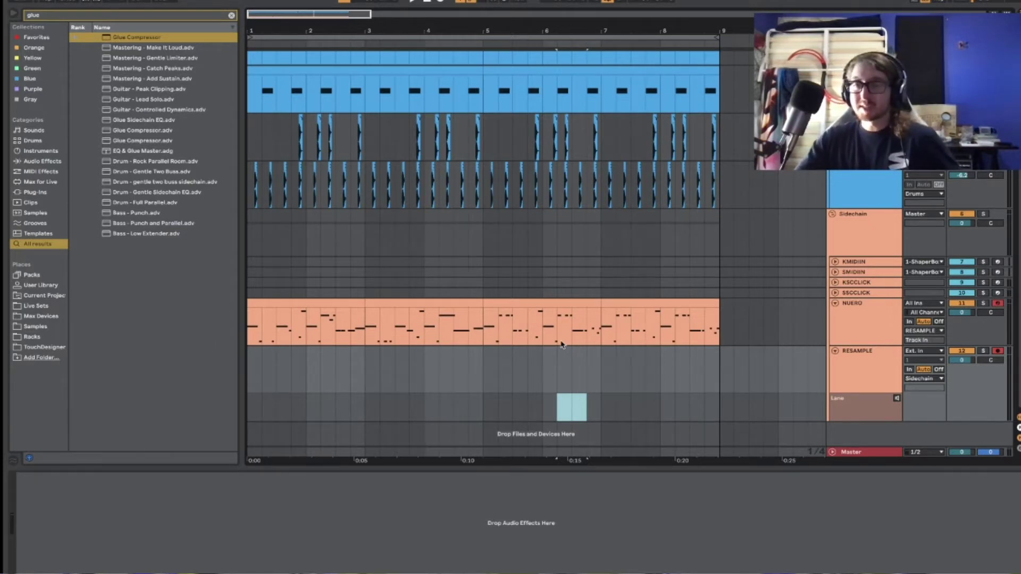
{"action": "left_click_drag", "start_coordinate": [482, 418], "coordinate": [482, 339]}
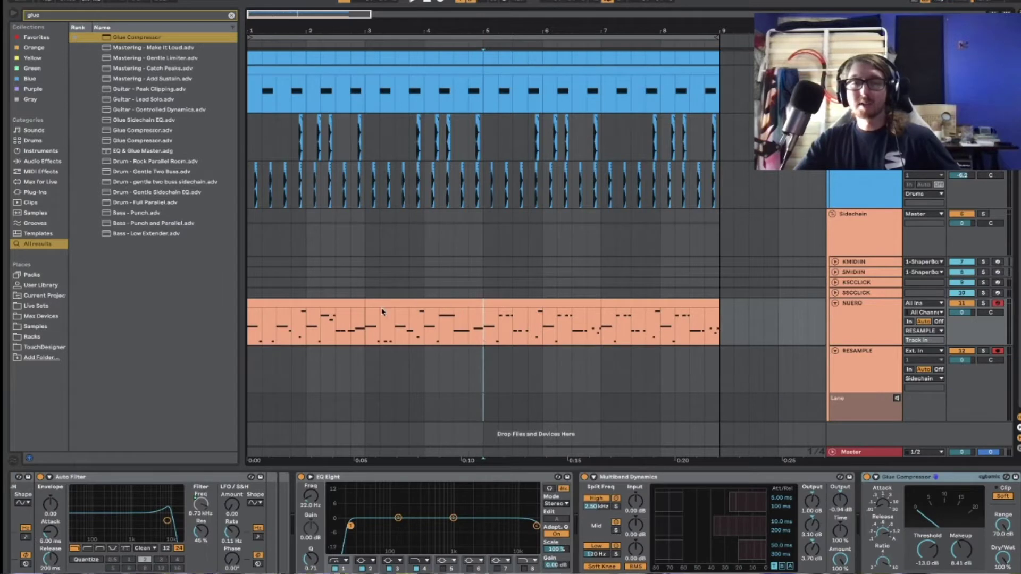
Step: Show the NUERO track's device chain from its Instrument Rack onward and play back the arrangement
{"action": "left_click", "coordinate": [340, 306]}
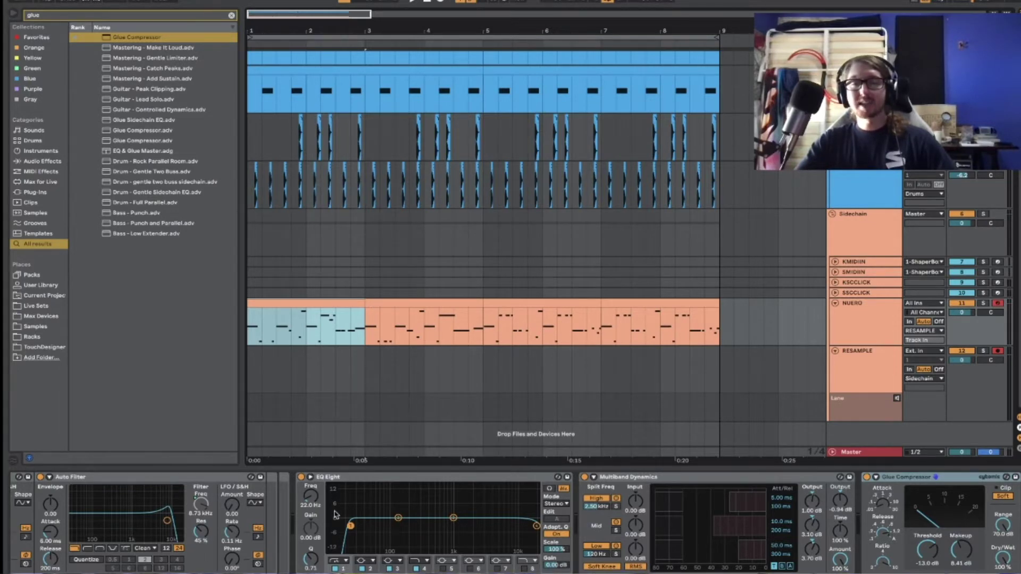
{"action": "scroll", "coordinate": [335, 513], "scroll_direction": "left", "scroll_amount": 10}
{"action": "scroll", "coordinate": [335, 513], "scroll_direction": "left", "scroll_amount": 4}
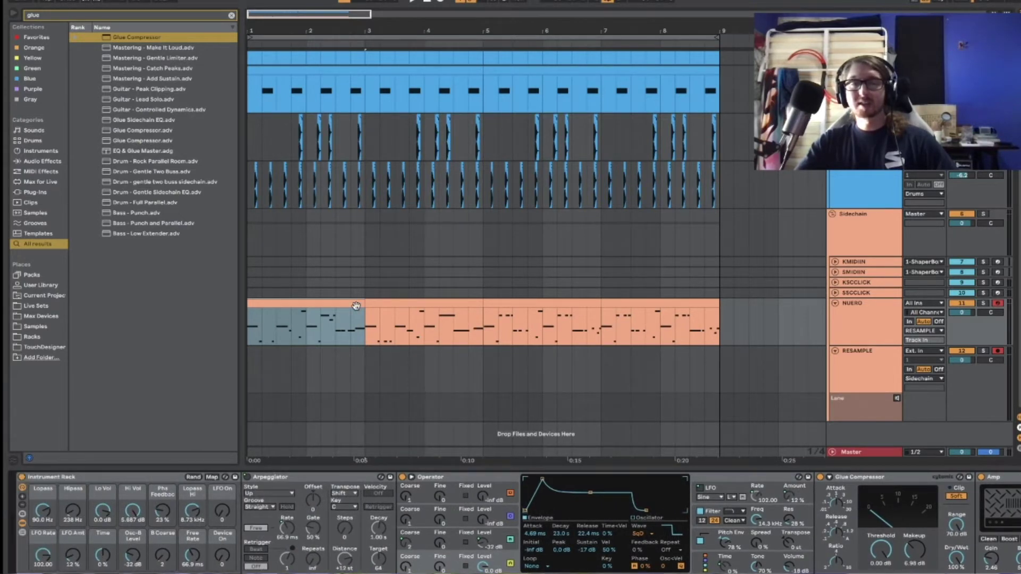
{"action": "key", "text": "space"}
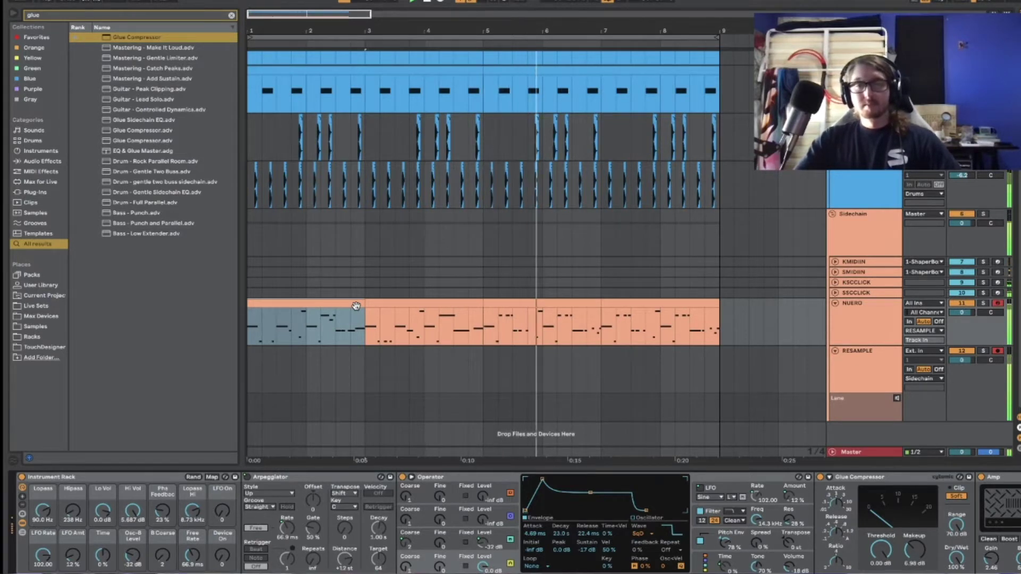
{"action": "scroll", "coordinate": [355, 306], "scroll_direction": "right", "scroll_amount": 1}
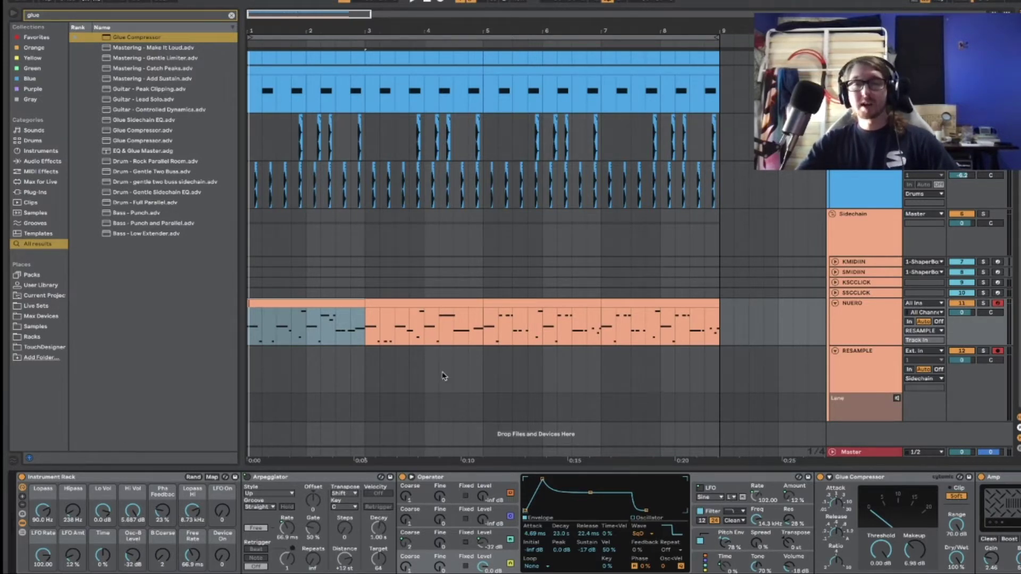
{"action": "left_click", "coordinate": [337, 302]}
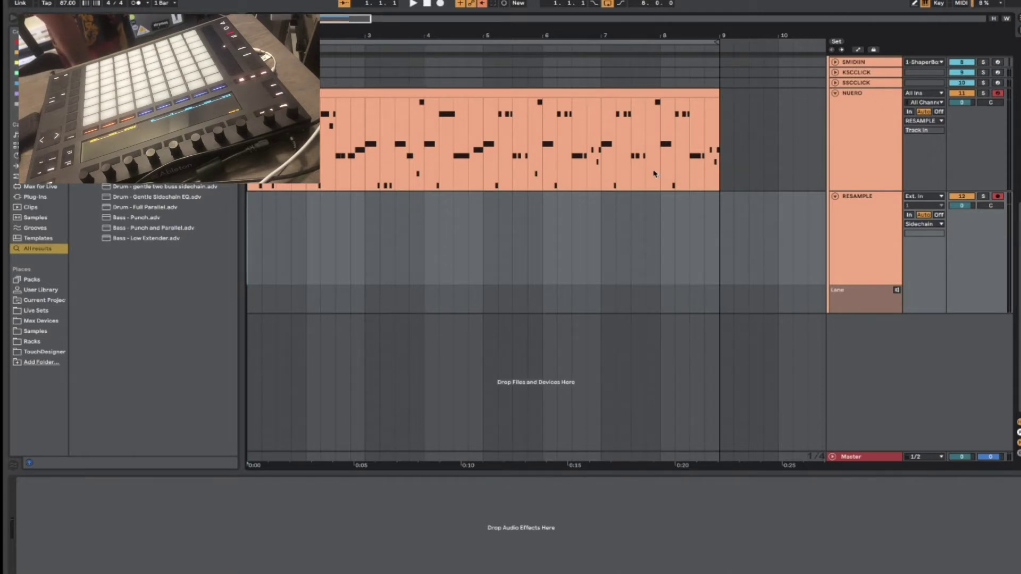
Step: Record looped takes of the NUERO bass onto the RESAMPLE track from bar 1, and stop the transport
{"action": "left_click", "coordinate": [440, 3]}
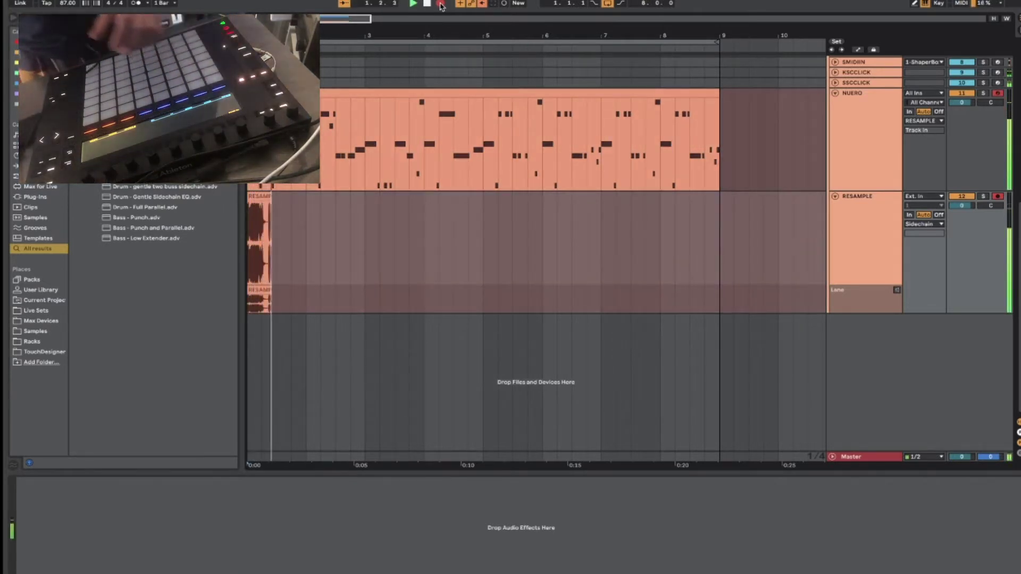
{"action": "left_click", "coordinate": [880, 171]}
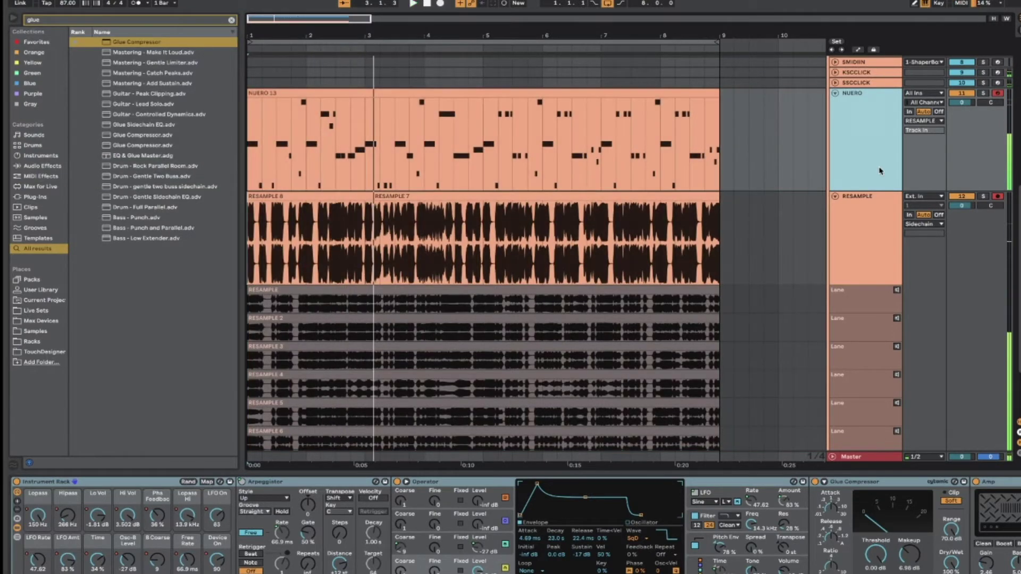
{"action": "key", "text": "space"}
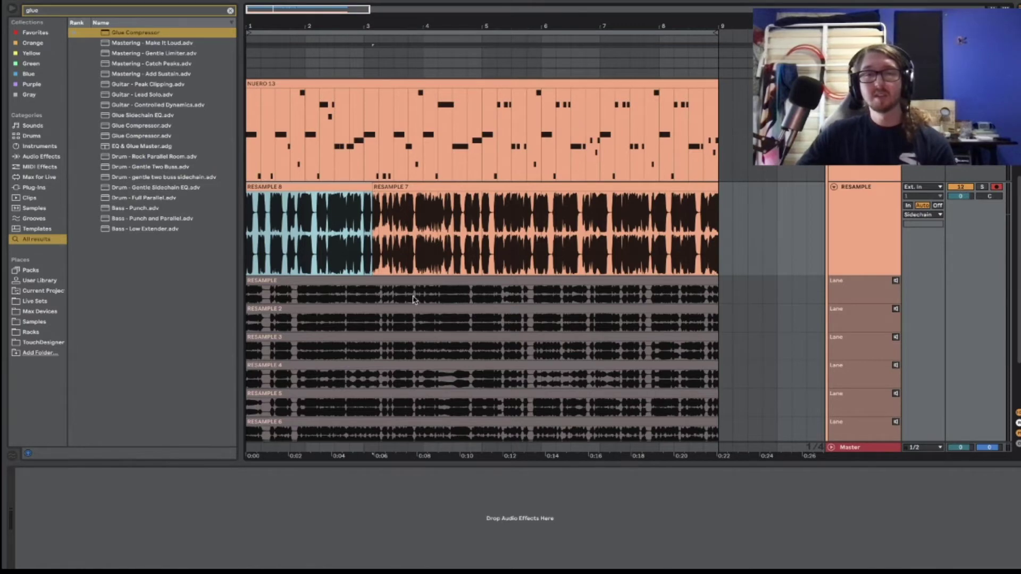
Step: Examine the recorded RESAMPLE take lanes, the combined main clip and the matching notes in the NUERO MIDI clip
{"action": "scroll", "coordinate": [447, 304], "scroll_direction": "down", "scroll_amount": 3}
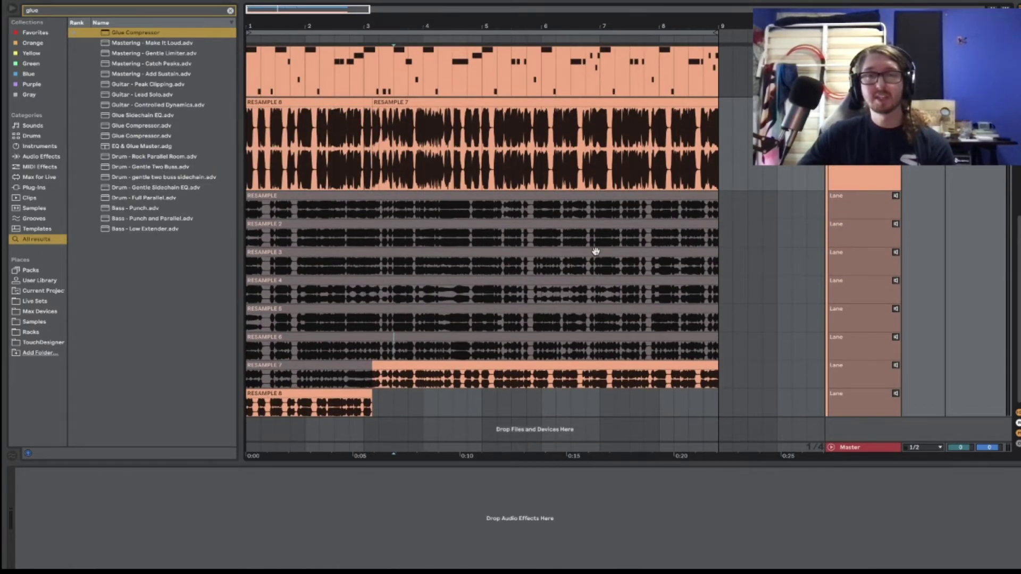
{"action": "scroll", "coordinate": [592, 246], "scroll_direction": "up", "scroll_amount": 3}
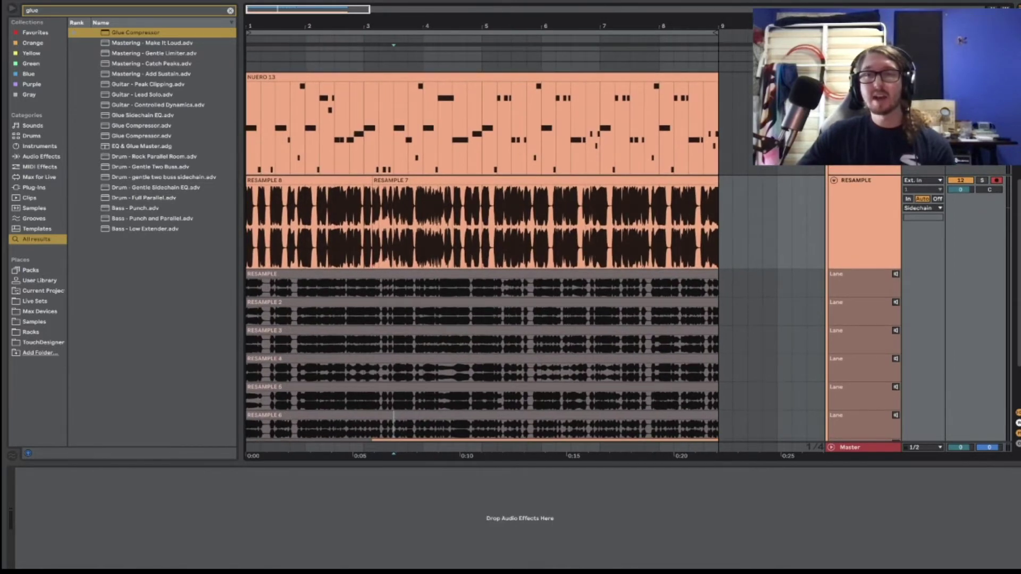
{"action": "left_click", "coordinate": [861, 133]}
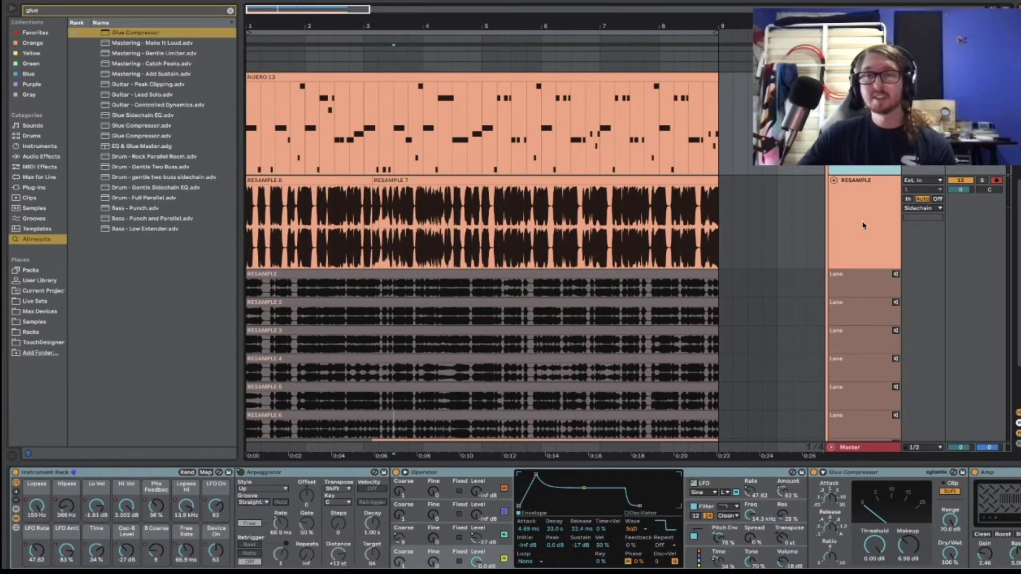
{"action": "left_click", "coordinate": [581, 253]}
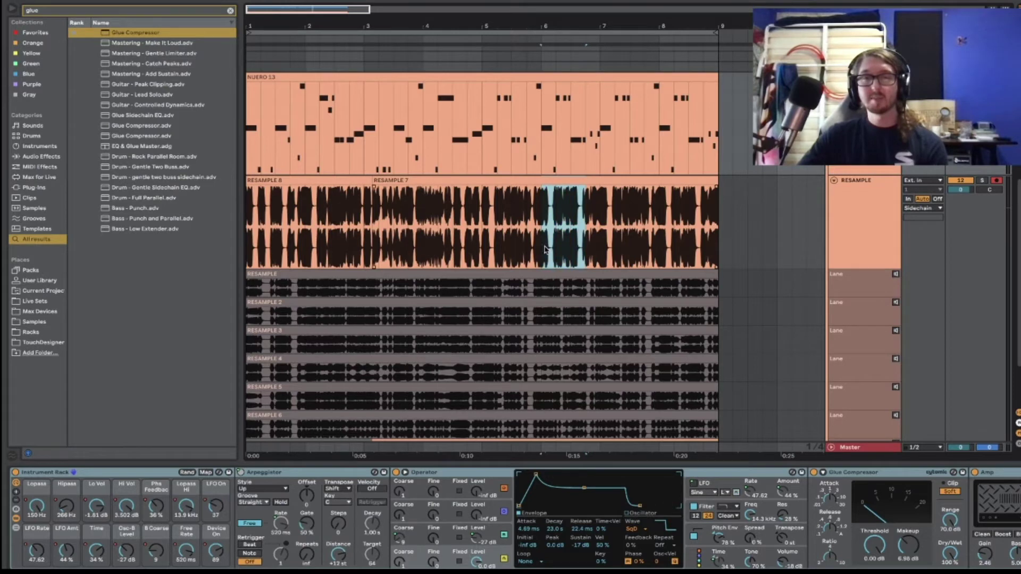
{"action": "left_click", "coordinate": [545, 249]}
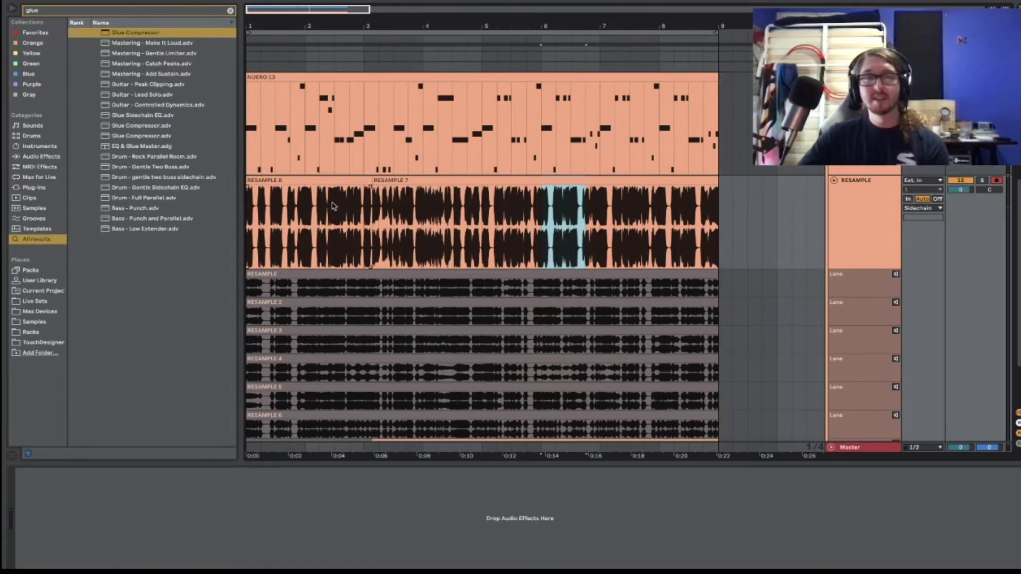
{"action": "left_click_drag", "start_coordinate": [318, 153], "coordinate": [378, 157]}
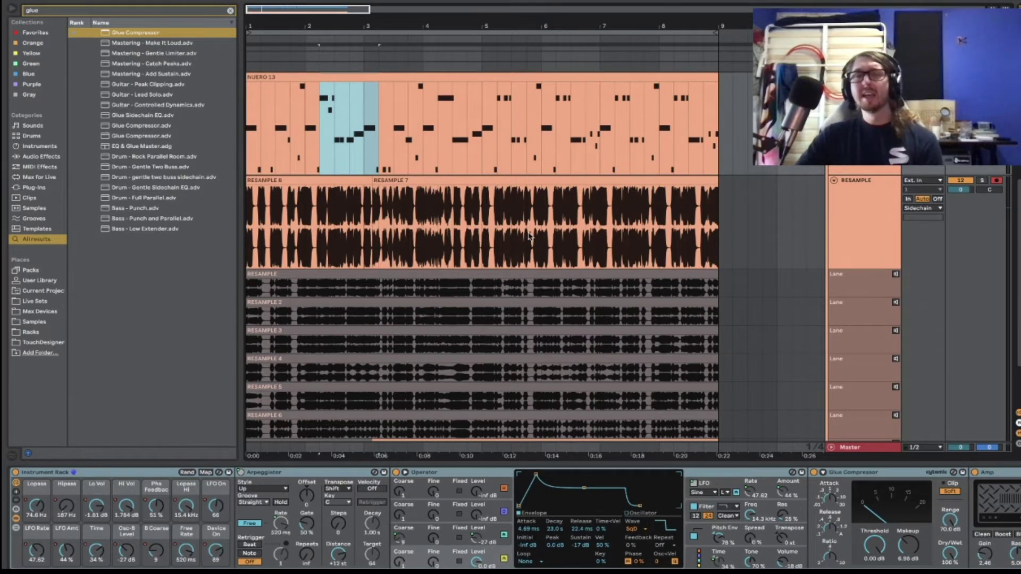
{"action": "left_click_drag", "start_coordinate": [530, 237], "coordinate": [565, 233]}
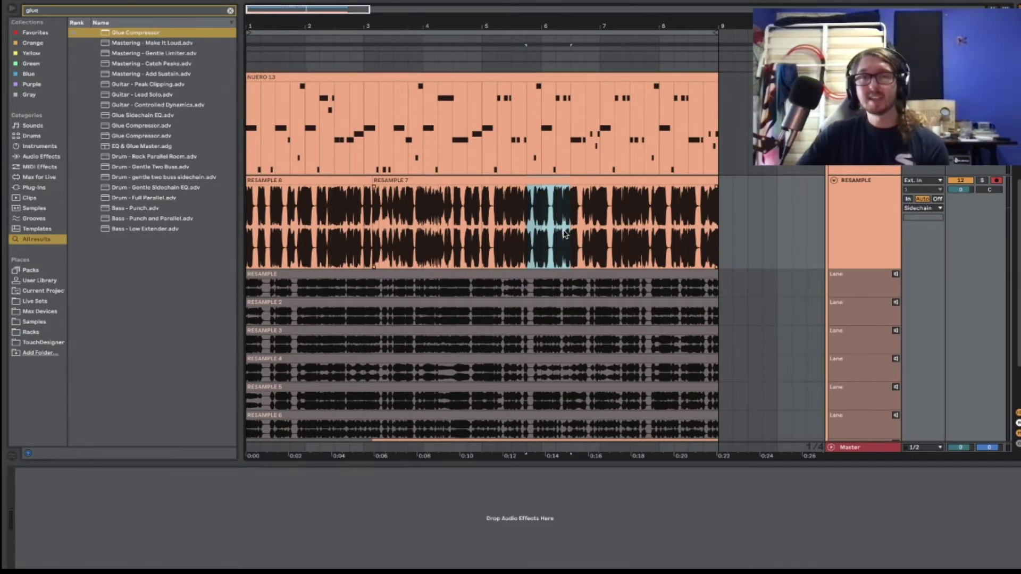
{"action": "left_click", "coordinate": [511, 240]}
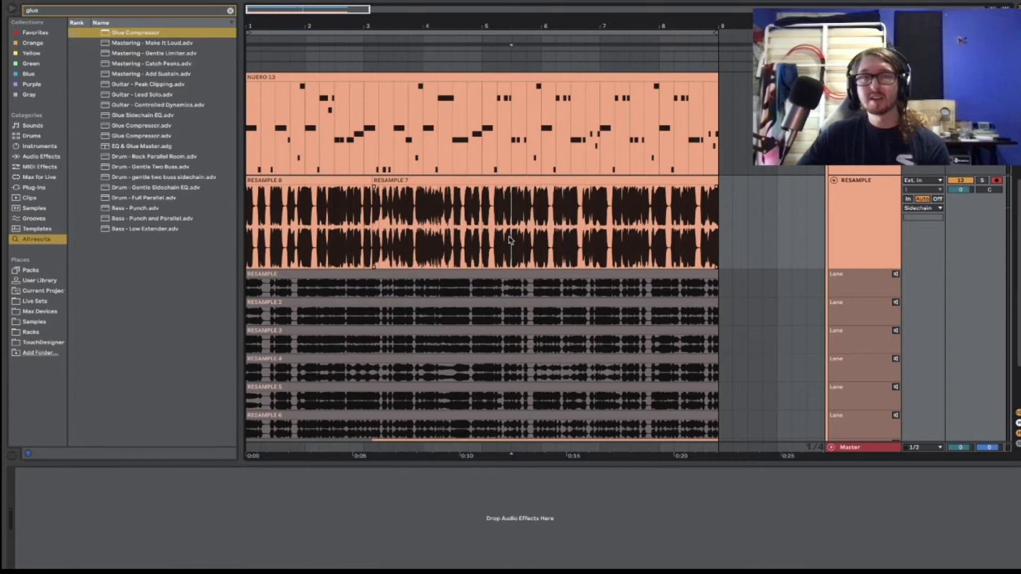
{"action": "scroll", "coordinate": [570, 235], "scroll_direction": "down", "scroll_amount": 3}
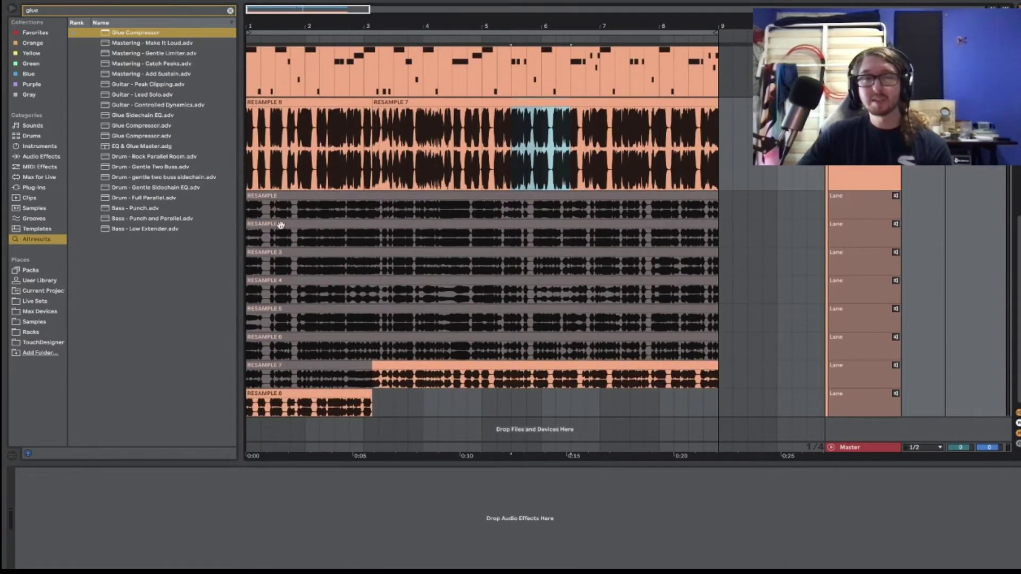
Step: Audition the first RESAMPLE take lane from its opening section in bar 1
{"action": "left_click", "coordinate": [278, 199]}
{"action": "left_click", "coordinate": [260, 208]}
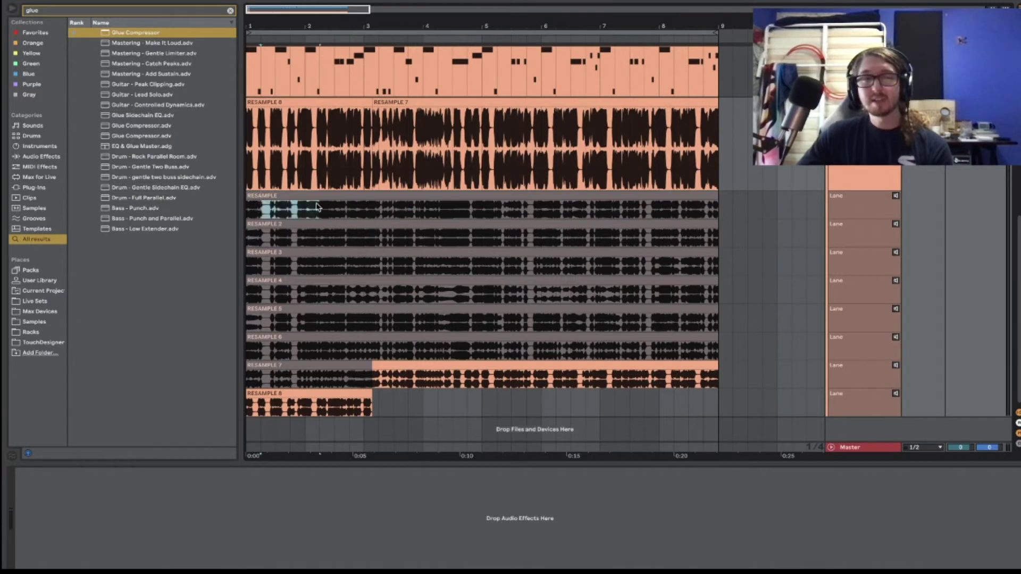
{"action": "left_click", "coordinate": [895, 196]}
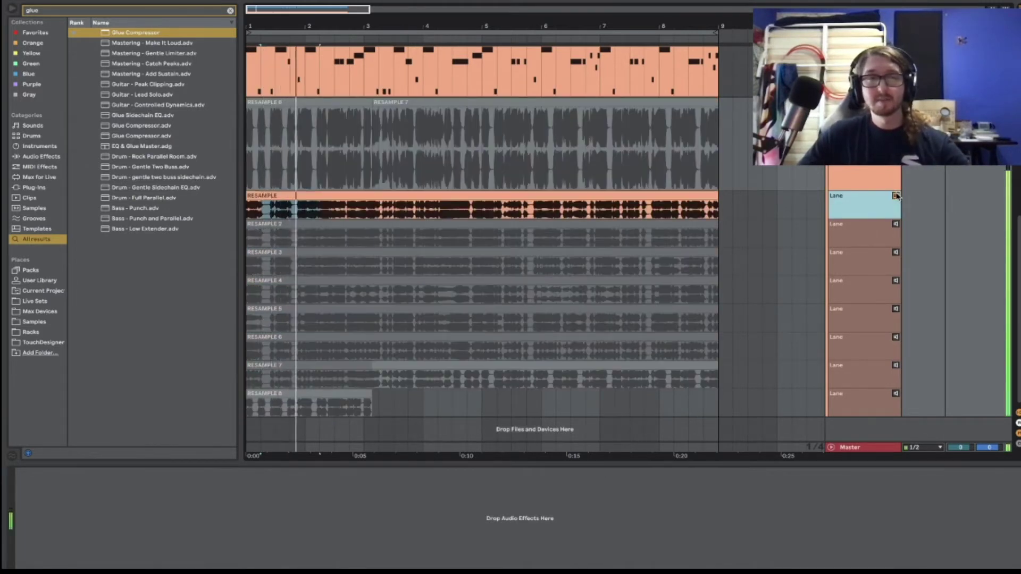
Step: Comp the first take's section from about 5.3 to 5.4 into the main lane and play it with lane audition off
{"action": "left_click", "coordinate": [481, 210]}
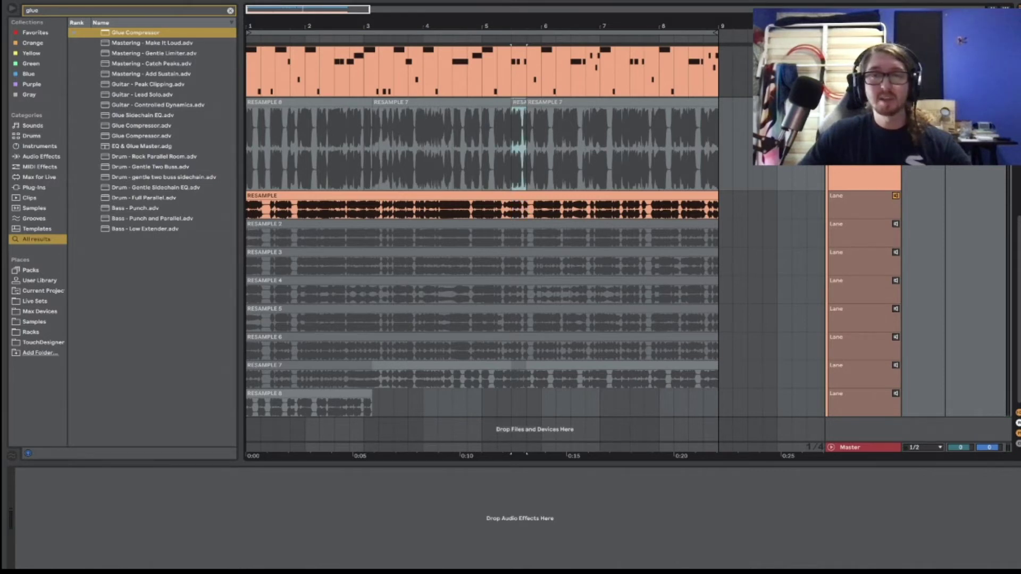
{"action": "key", "text": "space"}
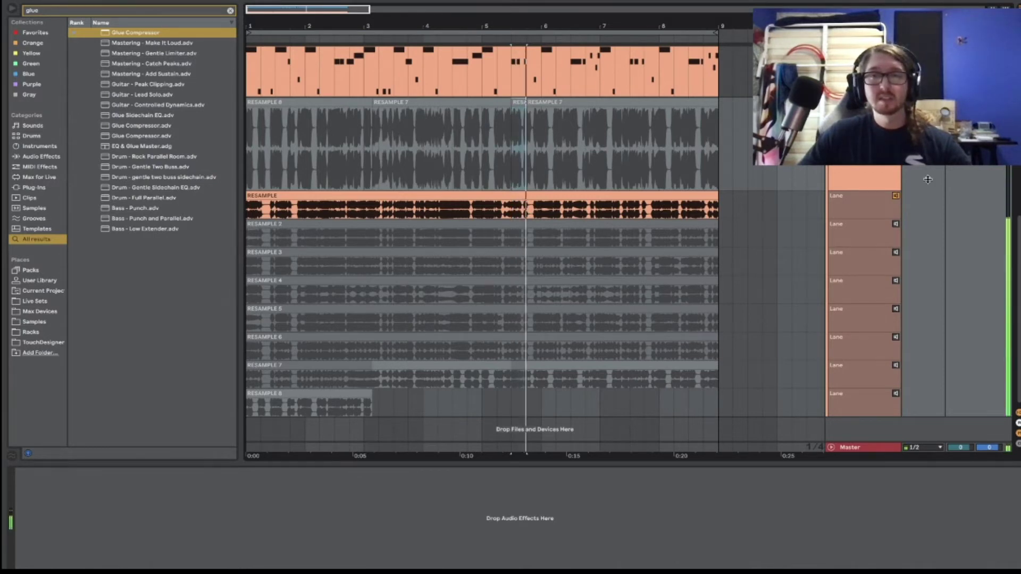
{"action": "left_click", "coordinate": [898, 196]}
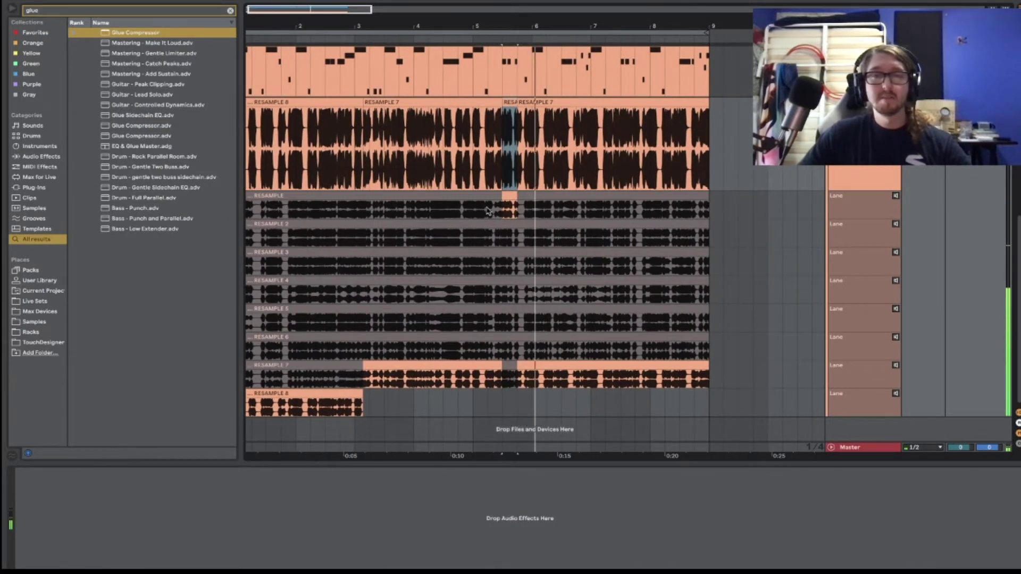
{"action": "left_click", "coordinate": [509, 196]}
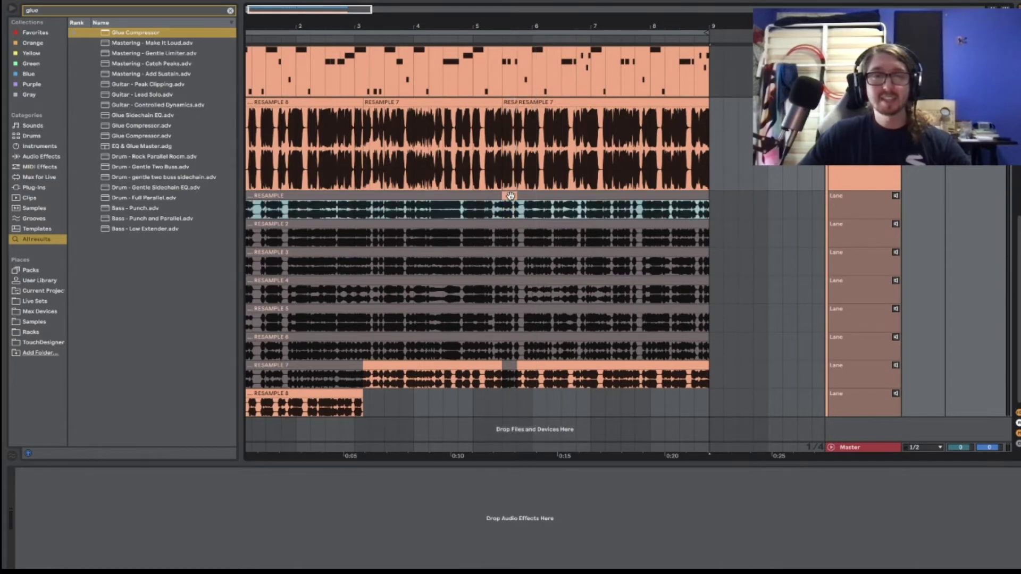
{"action": "left_click", "coordinate": [423, 368]}
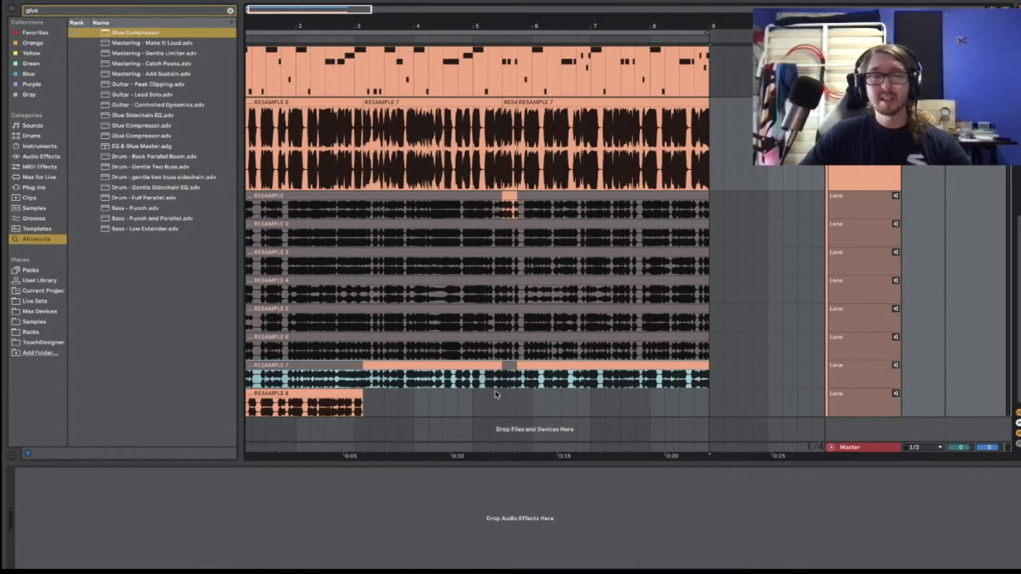
{"action": "scroll", "coordinate": [441, 383], "scroll_direction": "left", "scroll_amount": 1}
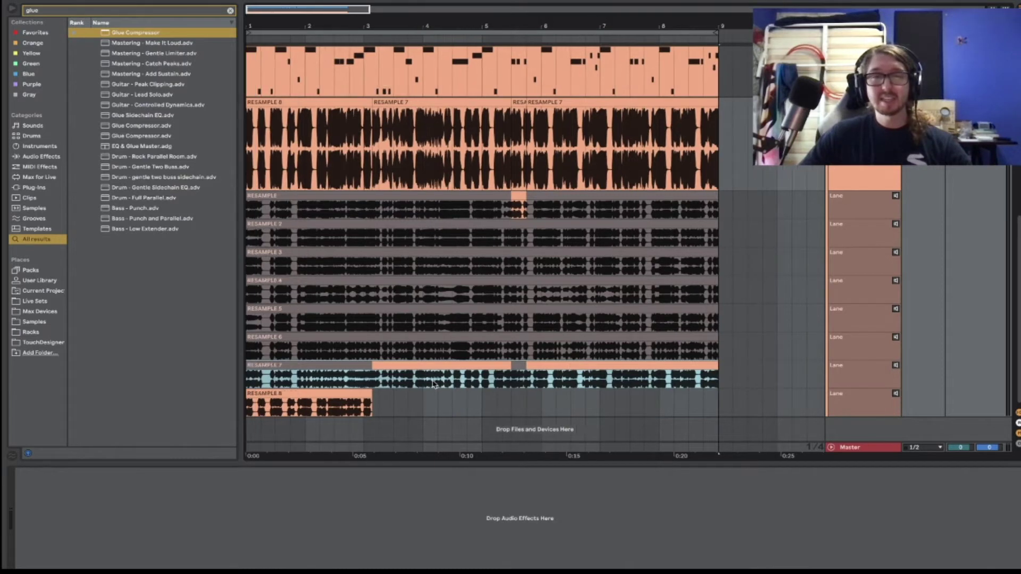
Step: Trim the main lane's RESAMPLE 7 segment to start at about 3.2, and comp that take's 2.2 to 2.4 section
{"action": "left_click", "coordinate": [375, 377]}
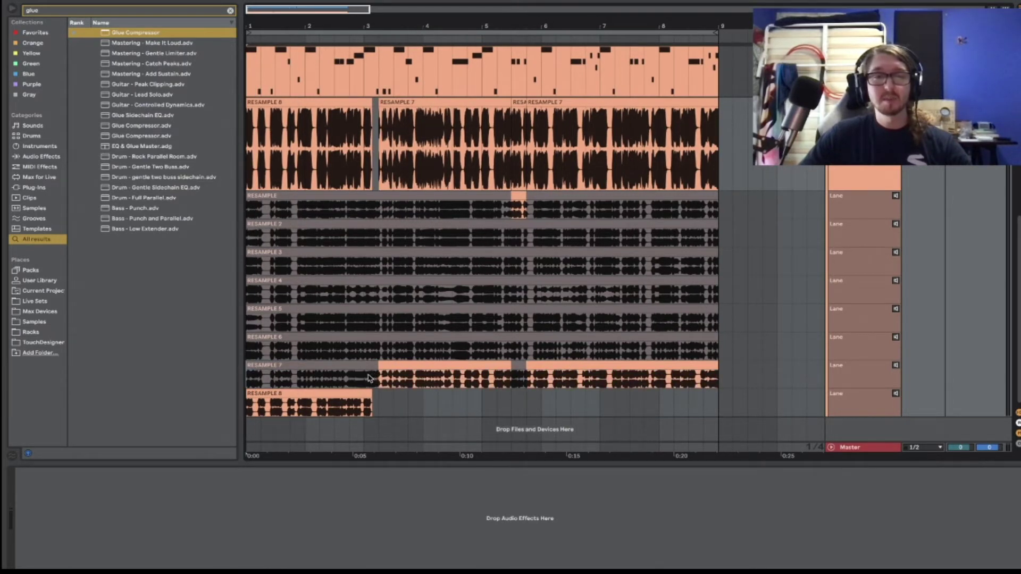
{"action": "key", "text": "Return"}
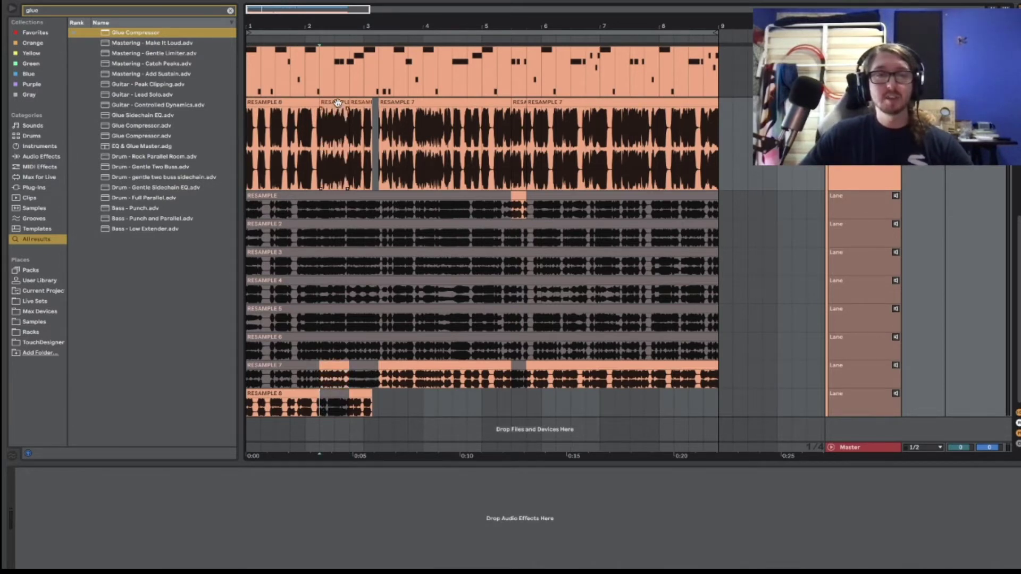
{"action": "left_click", "coordinate": [337, 367]}
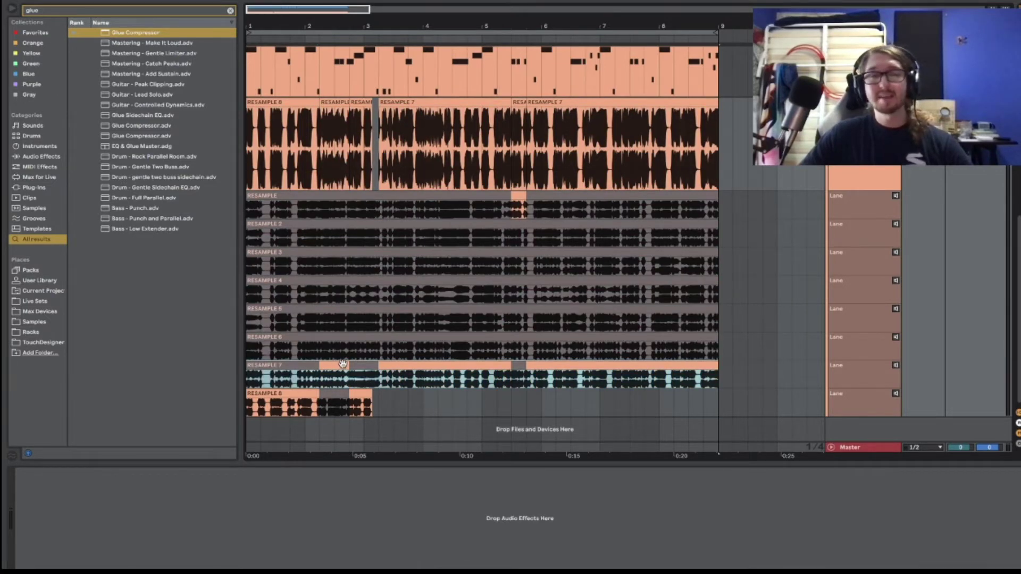
{"action": "left_click", "coordinate": [516, 195]}
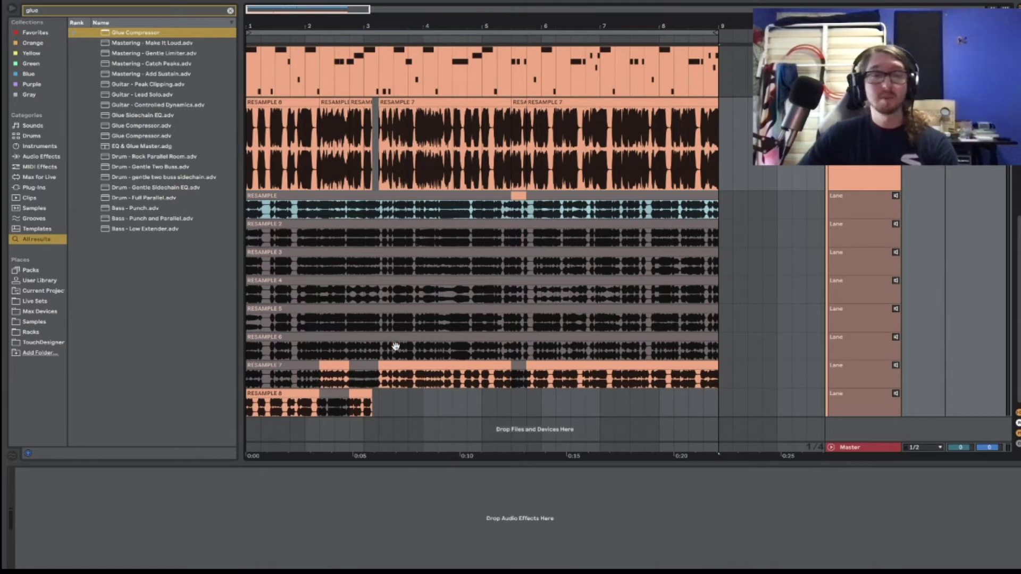
Step: Audition the RESAMPLE 6 take lane and comp its section from about 2.4 to 3.2 into the main lane
{"action": "left_click", "coordinate": [349, 352]}
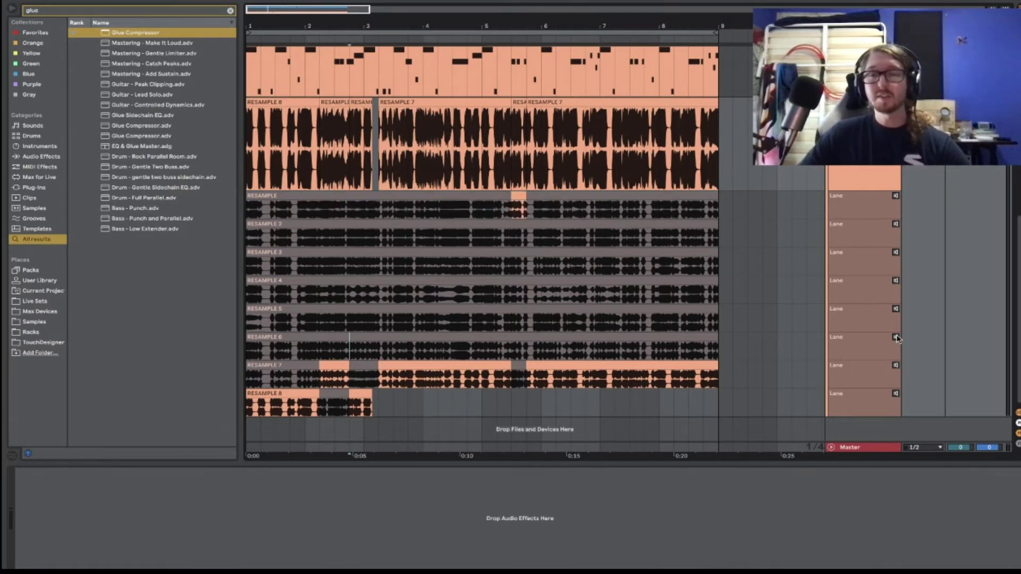
{"action": "left_click", "coordinate": [896, 337]}
{"action": "left_click_drag", "start_coordinate": [349, 351], "coordinate": [379, 351]}
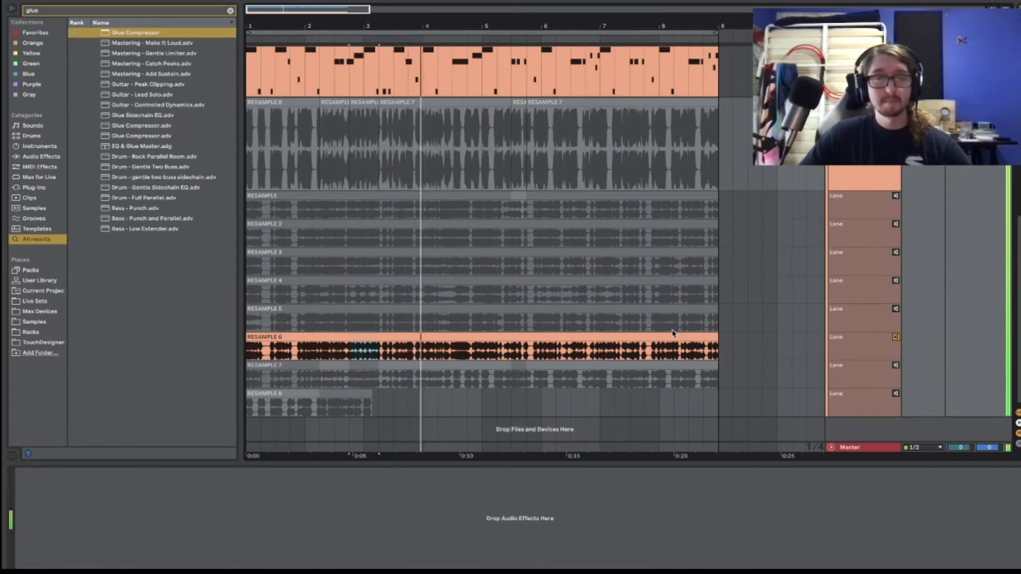
Step: Comp RESAMPLE 6's section from about 4.3 to 5.1 and, while auditioning its lane, RESAMPLE 7's section from about 8.3 to 9.1
{"action": "left_click", "coordinate": [453, 352]}
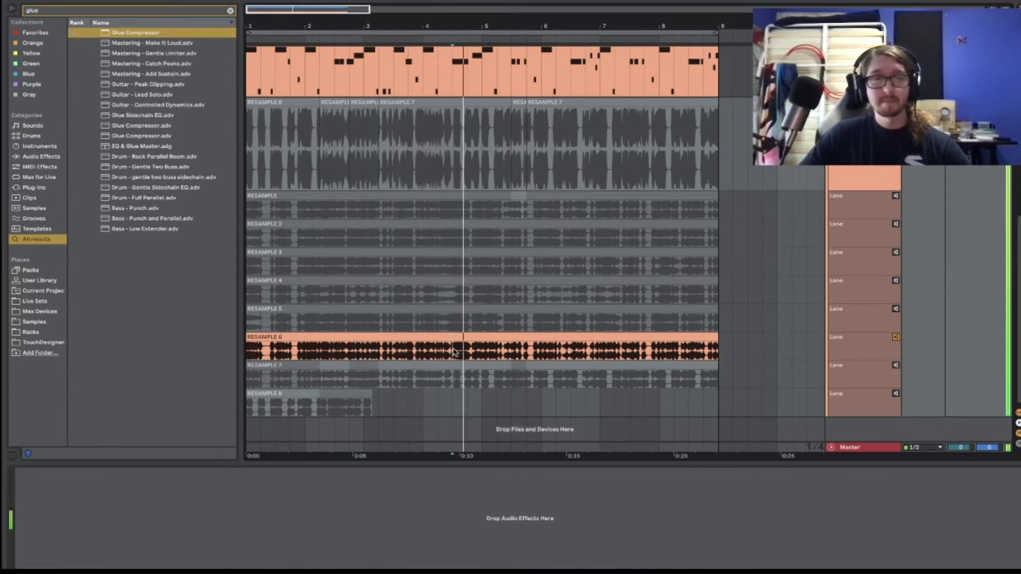
{"action": "left_click_drag", "start_coordinate": [474, 349], "coordinate": [475, 349]}
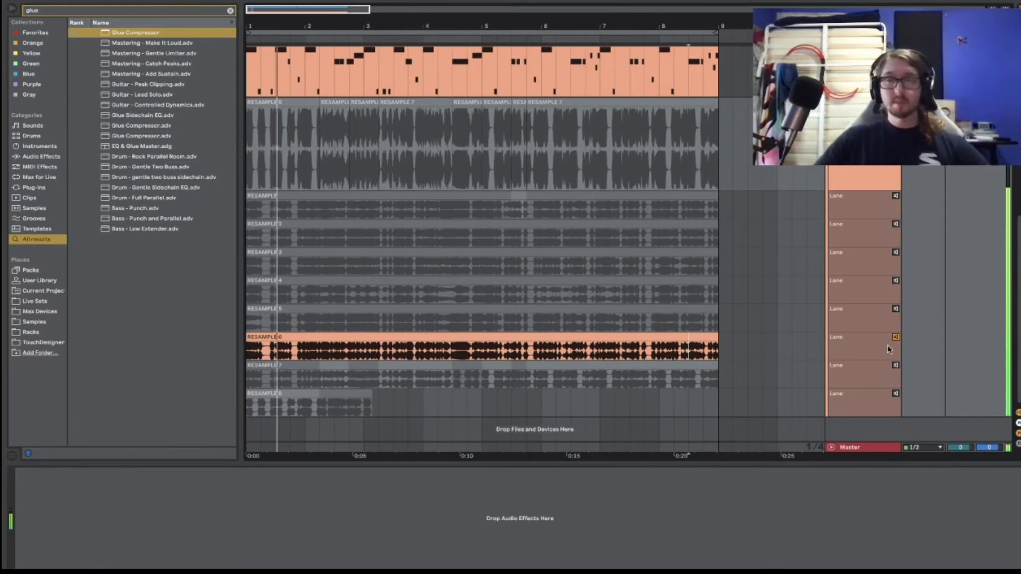
{"action": "left_click", "coordinate": [895, 365]}
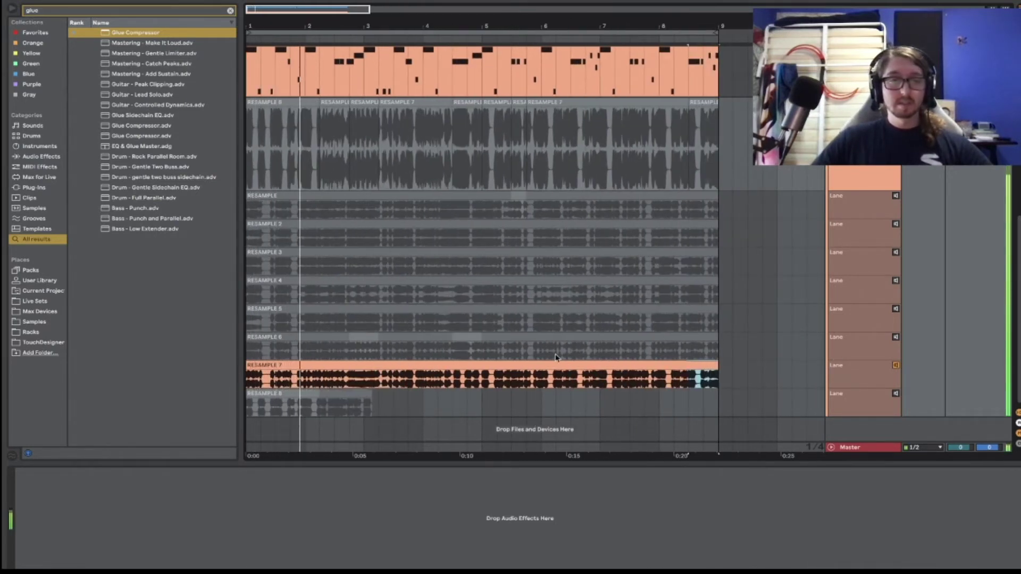
{"action": "left_click", "coordinate": [895, 366]}
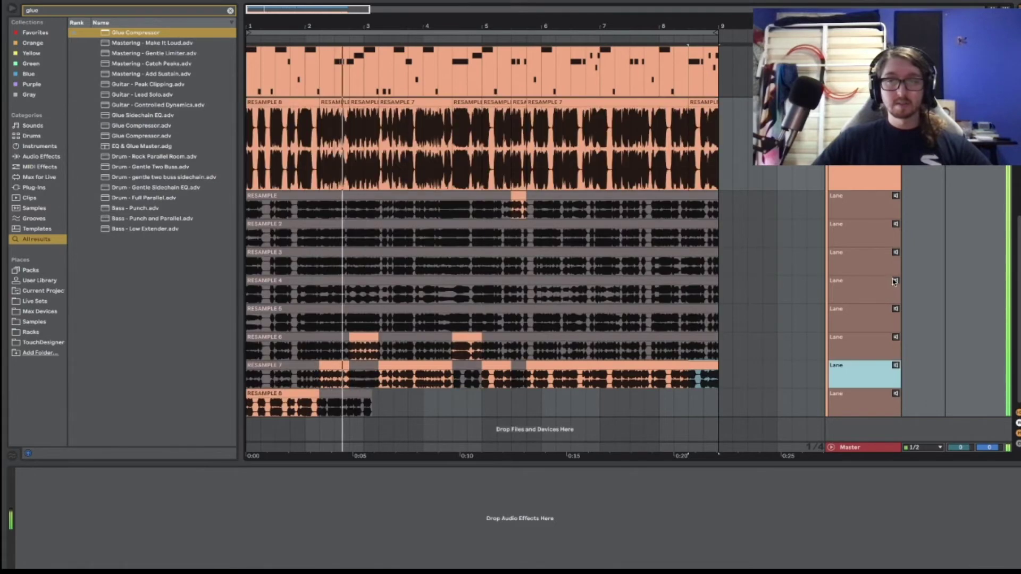
Step: Audition the RESAMPLE 4 take lane and comp its section from about 2.1 to 2.3 into the main lane
{"action": "left_click", "coordinate": [895, 280]}
{"action": "left_click", "coordinate": [349, 302]}
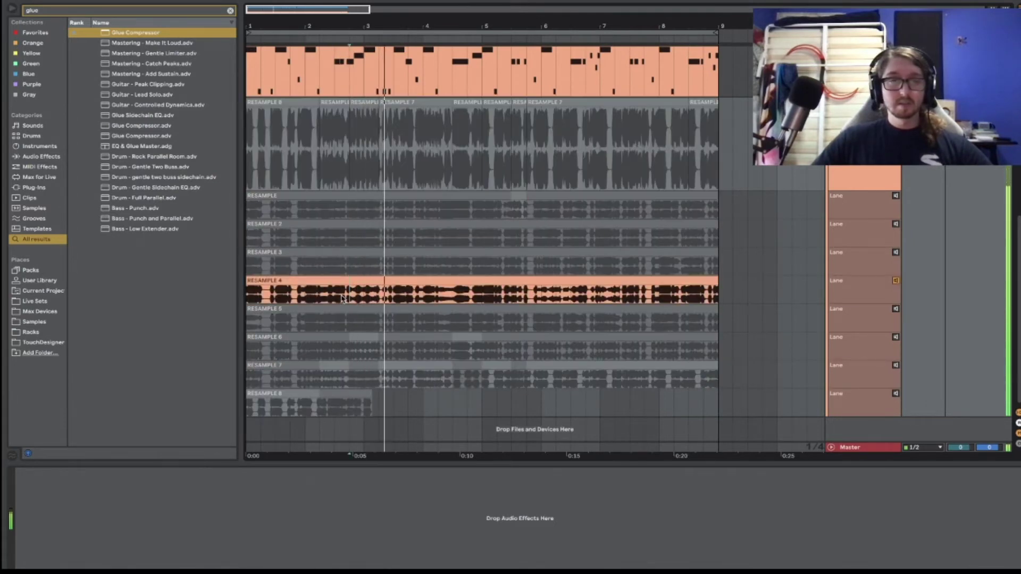
{"action": "left_click_drag", "start_coordinate": [301, 298], "coordinate": [335, 290]}
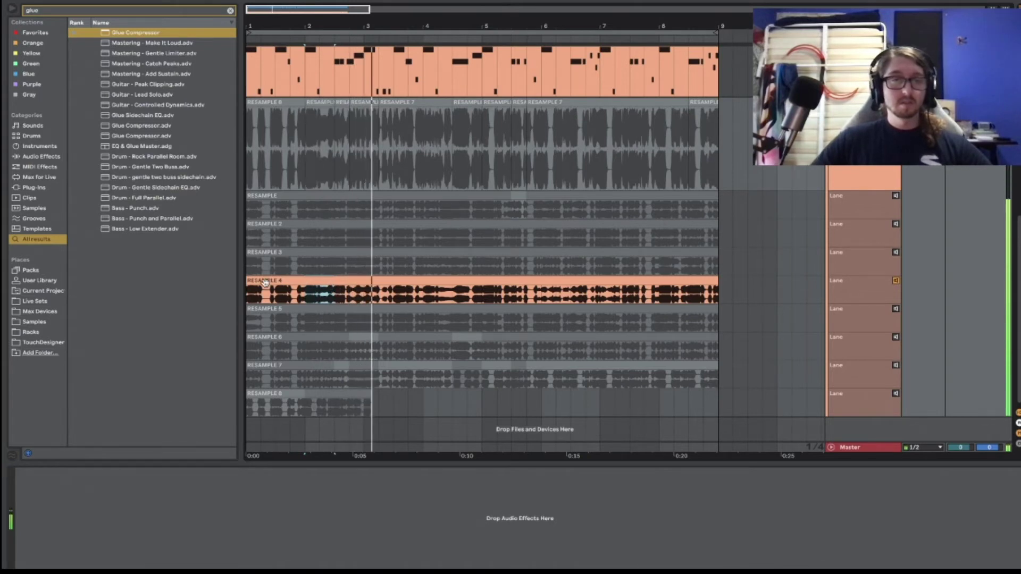
Step: Comp the RESAMPLE 4 take's section from about 6.3 to 7.2 into the main lane
{"action": "left_click", "coordinate": [601, 302]}
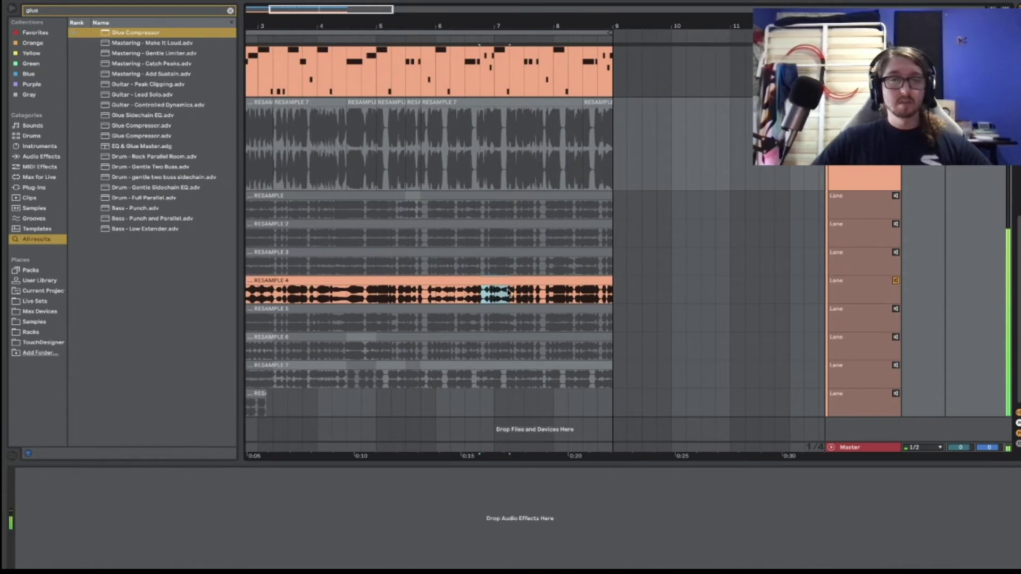
{"action": "left_click", "coordinate": [468, 296]}
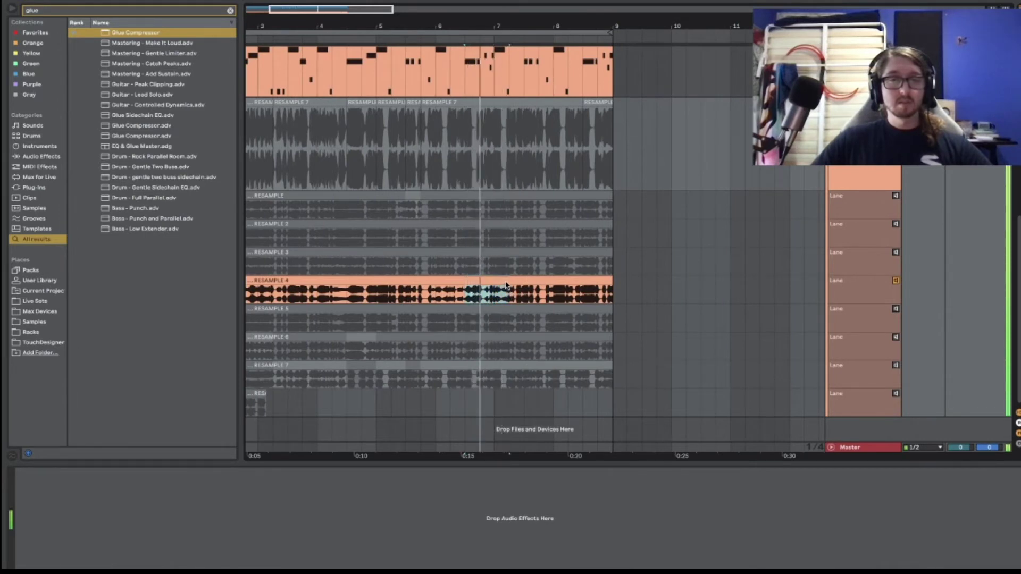
{"action": "key", "text": "Return"}
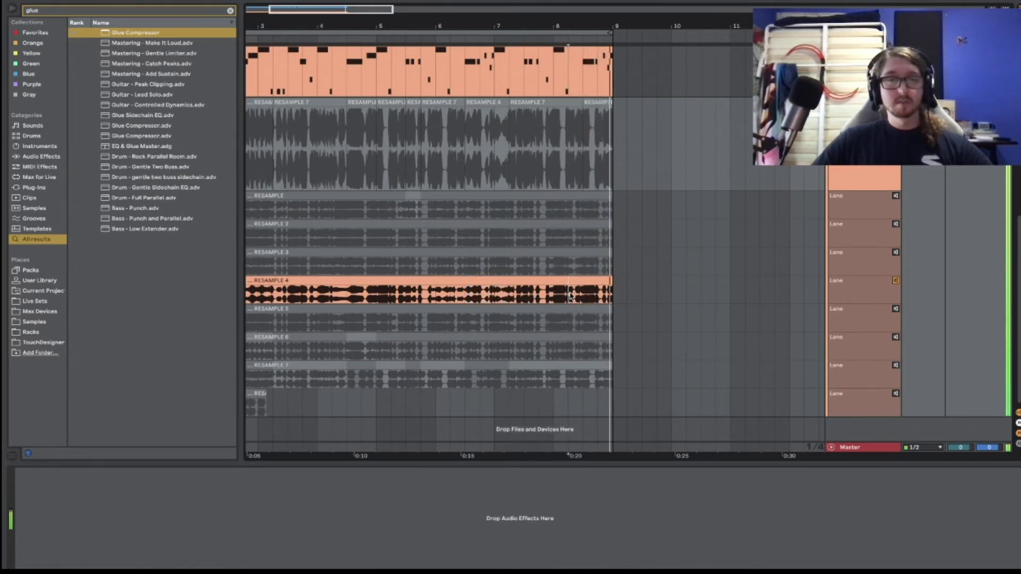
Step: Comp RESAMPLE 4's sections from about 4.1 to 4.4 and 3.3 to 4.1 into the main lane, and turn lane audition off
{"action": "left_click", "coordinate": [438, 298]}
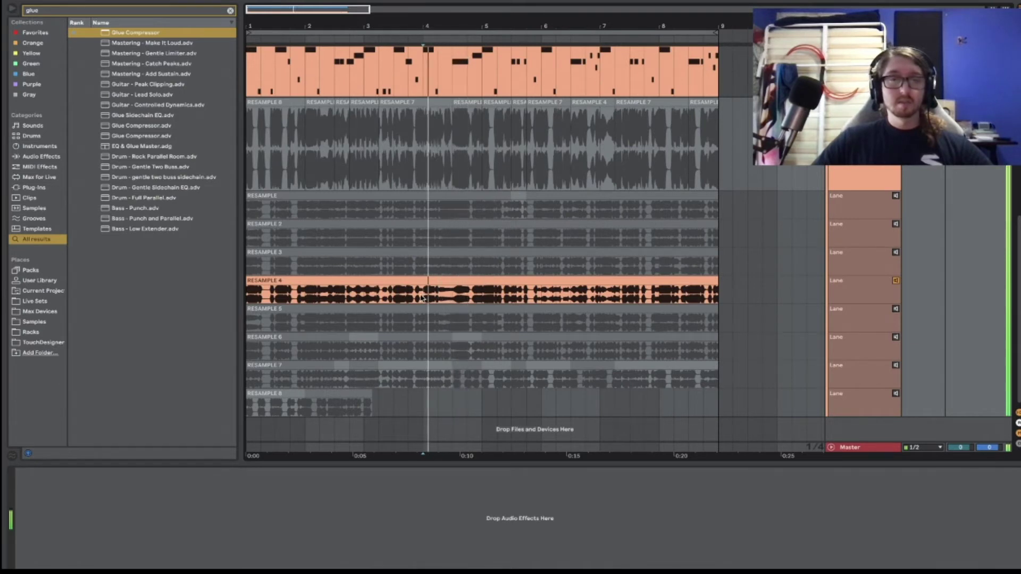
{"action": "left_click_drag", "start_coordinate": [423, 295], "coordinate": [471, 291]}
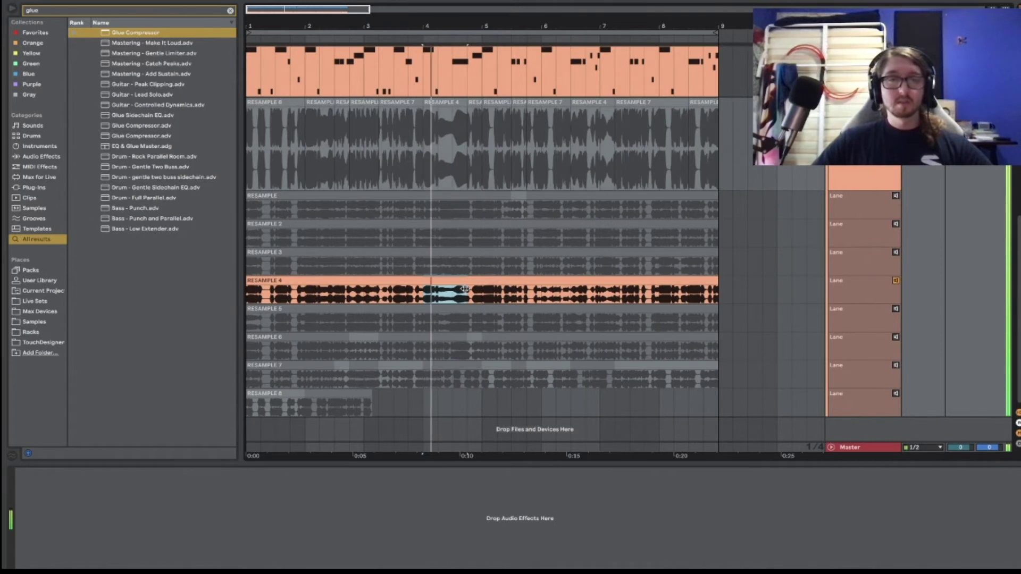
{"action": "left_click", "coordinate": [390, 297]}
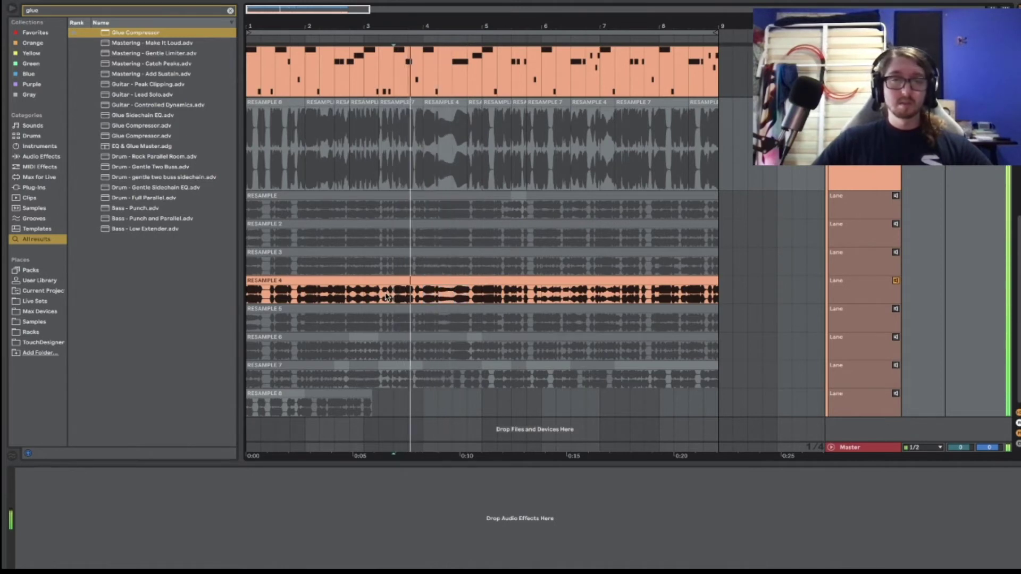
{"action": "left_click_drag", "start_coordinate": [390, 296], "coordinate": [423, 294]}
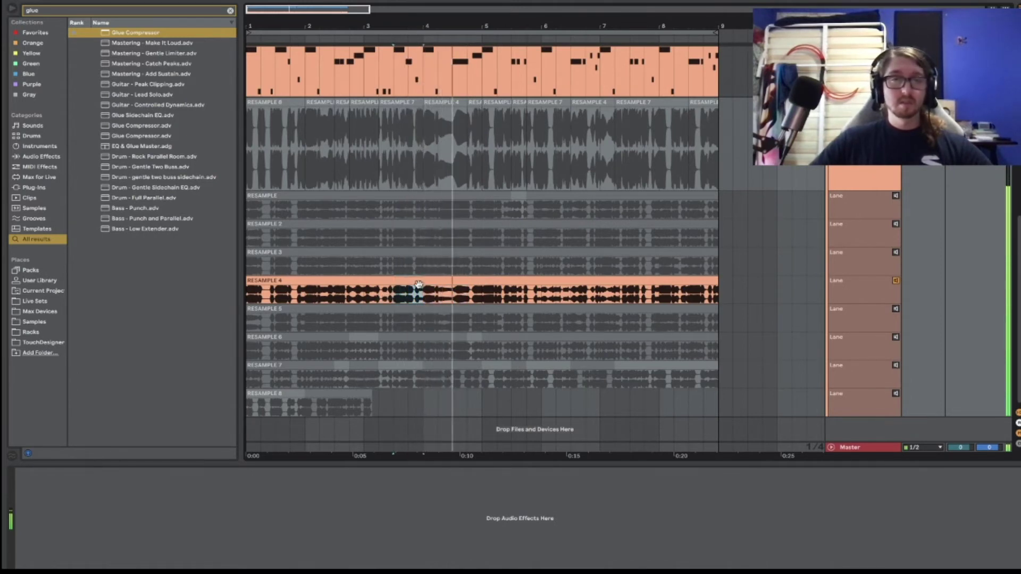
{"action": "left_click", "coordinate": [349, 294]}
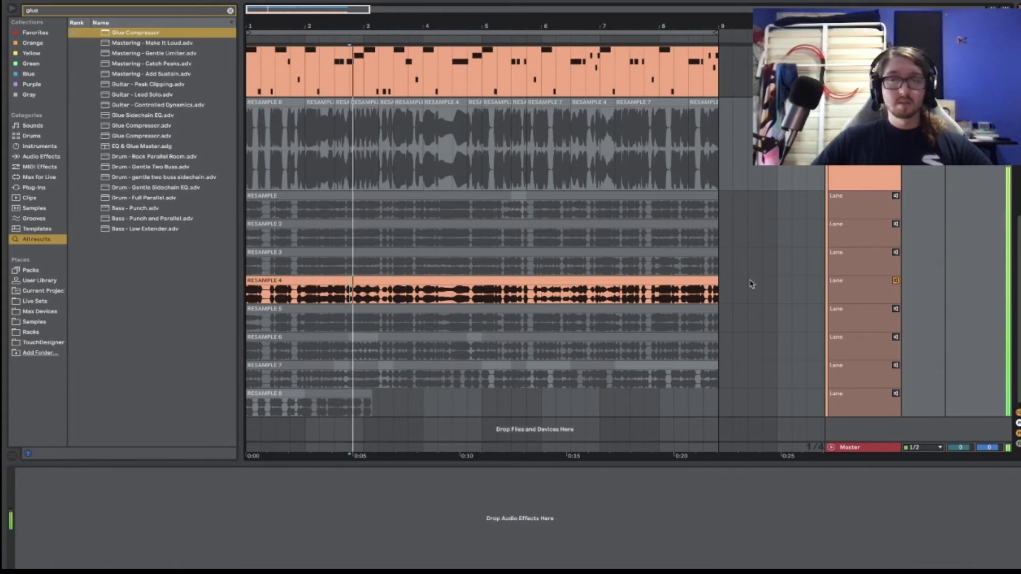
{"action": "left_click", "coordinate": [895, 280]}
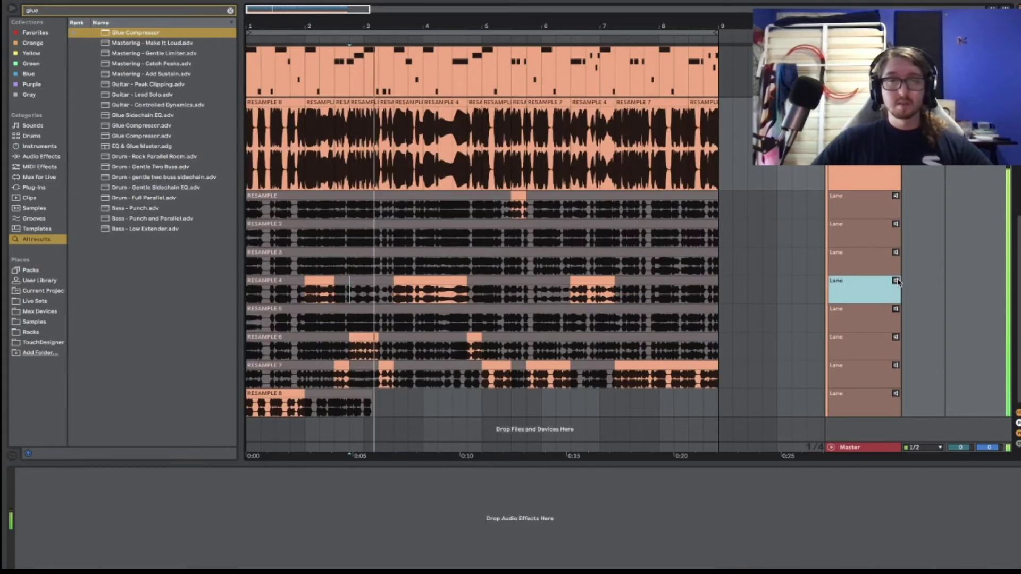
Step: Audition the RESAMPLE 2 take lane at several positions across the phrase, and turn its audition off
{"action": "left_click", "coordinate": [261, 237]}
{"action": "left_click", "coordinate": [895, 224]}
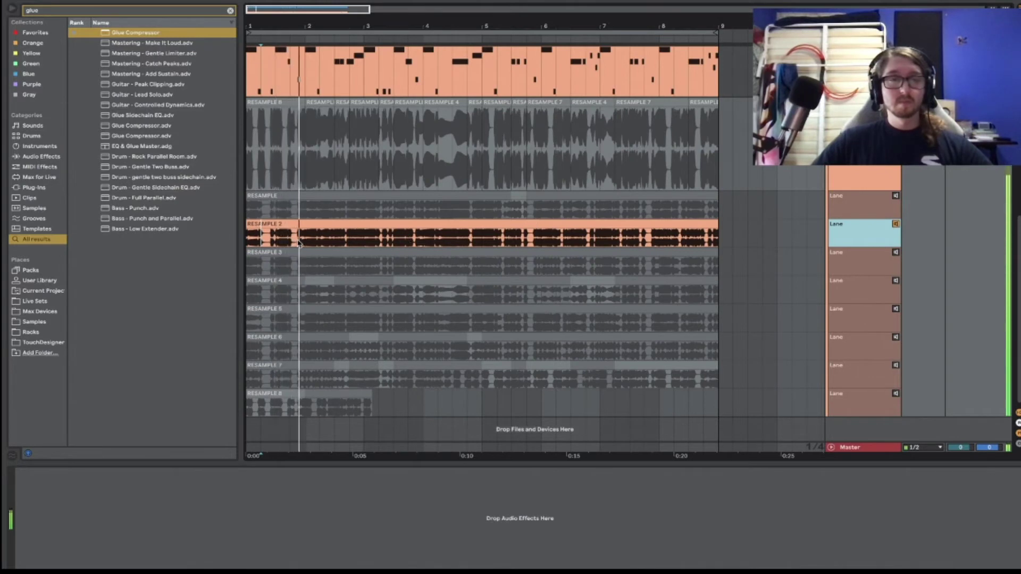
{"action": "left_click", "coordinate": [506, 240]}
{"action": "left_click", "coordinate": [392, 239]}
{"action": "left_click", "coordinate": [380, 241]}
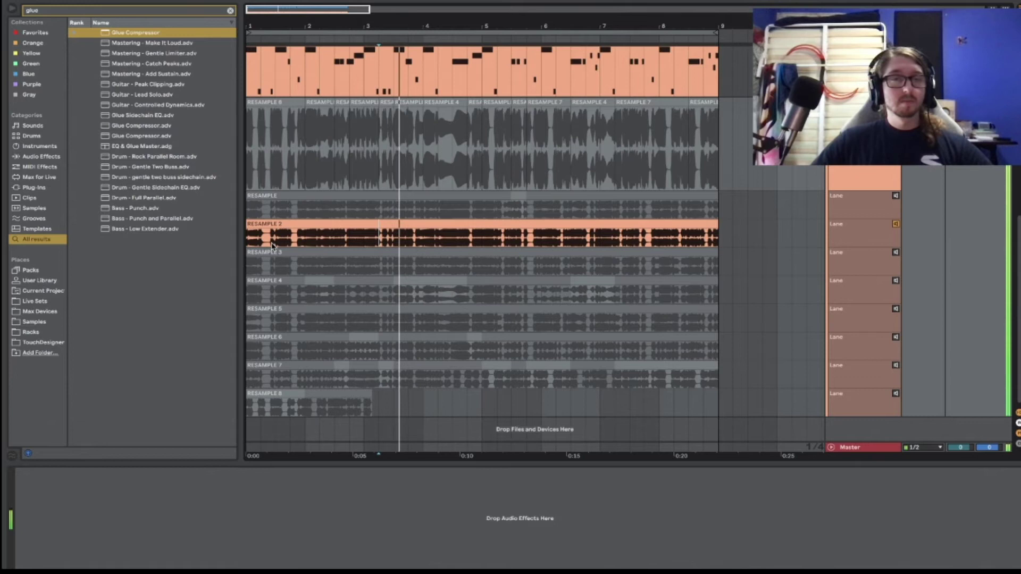
{"action": "key", "text": "Home"}
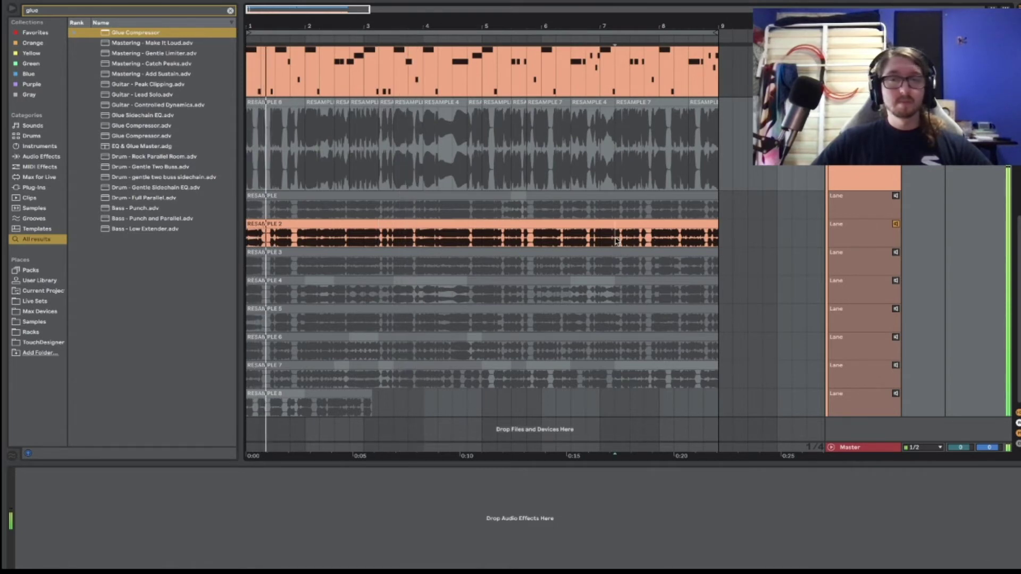
{"action": "left_click", "coordinate": [611, 238]}
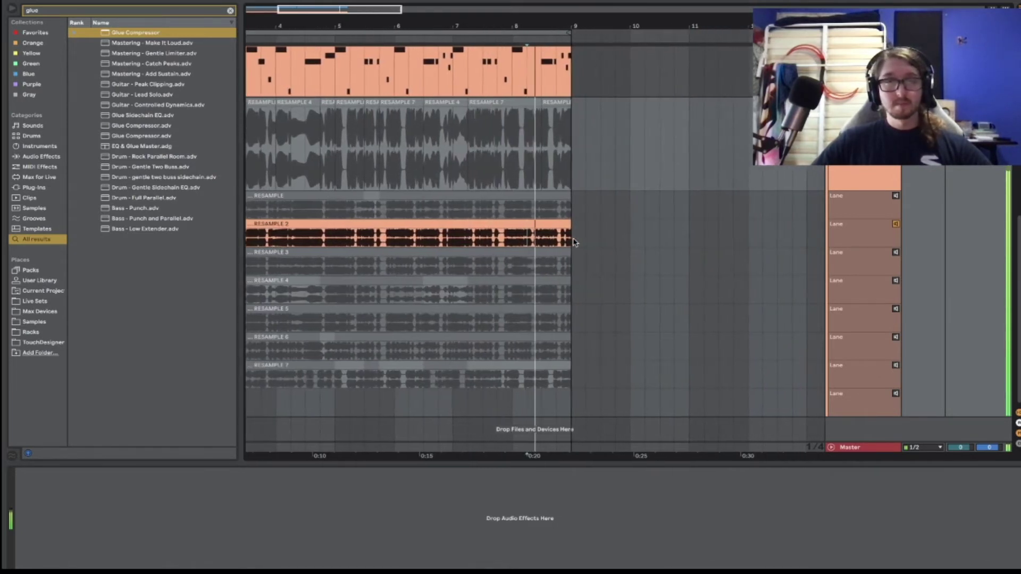
{"action": "left_click", "coordinate": [321, 240]}
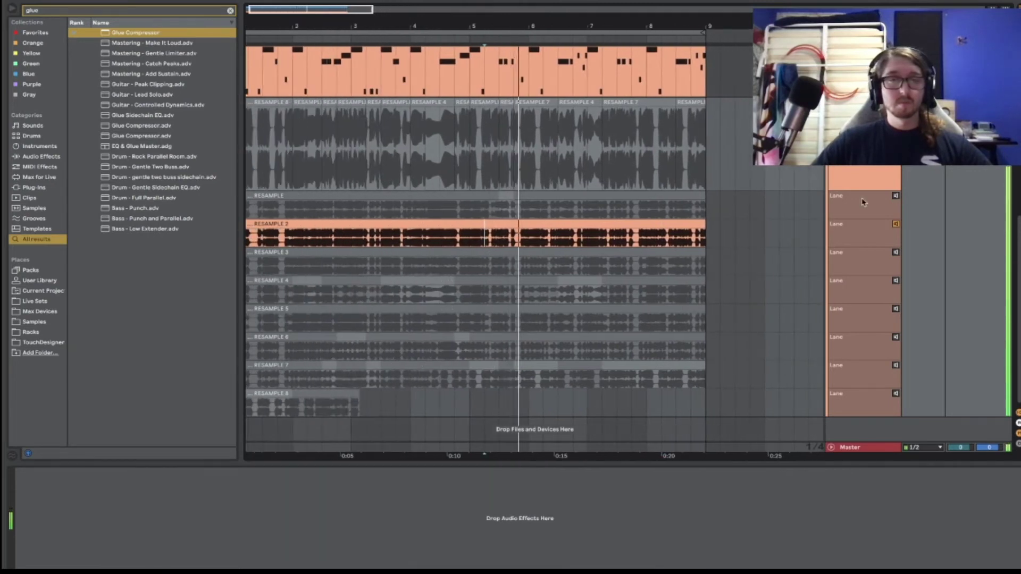
{"action": "left_click", "coordinate": [896, 225]}
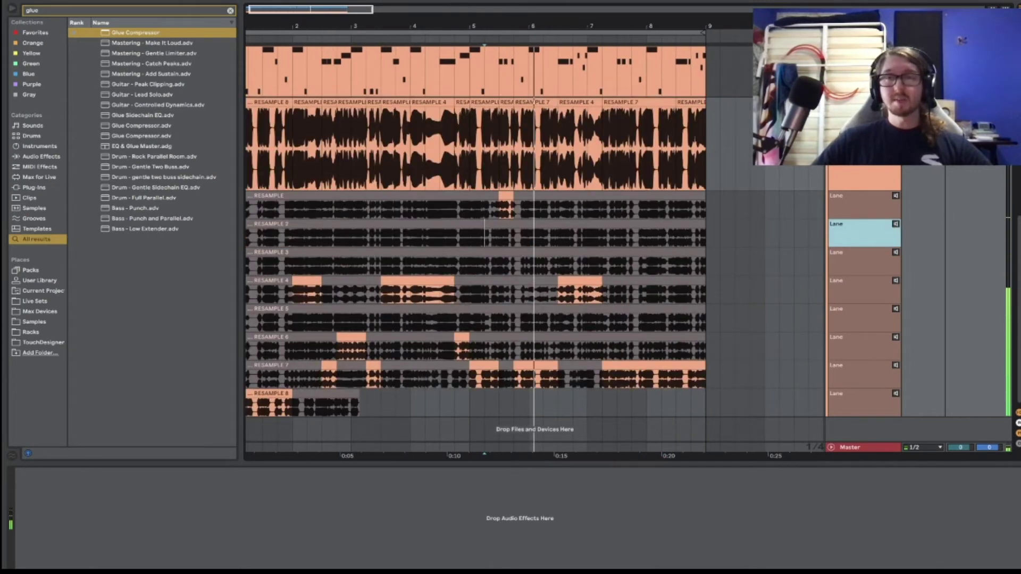
Step: Play the comp, fade the opening segment's end, and extend the RESAMPLE 4 segment to about 5.1 and the RESAMPLE segment to nearly bar 6
{"action": "key", "text": "Escape"}
{"action": "scroll", "coordinate": [268, 101], "scroll_direction": "left", "scroll_amount": 1}
{"action": "key", "text": "space"}
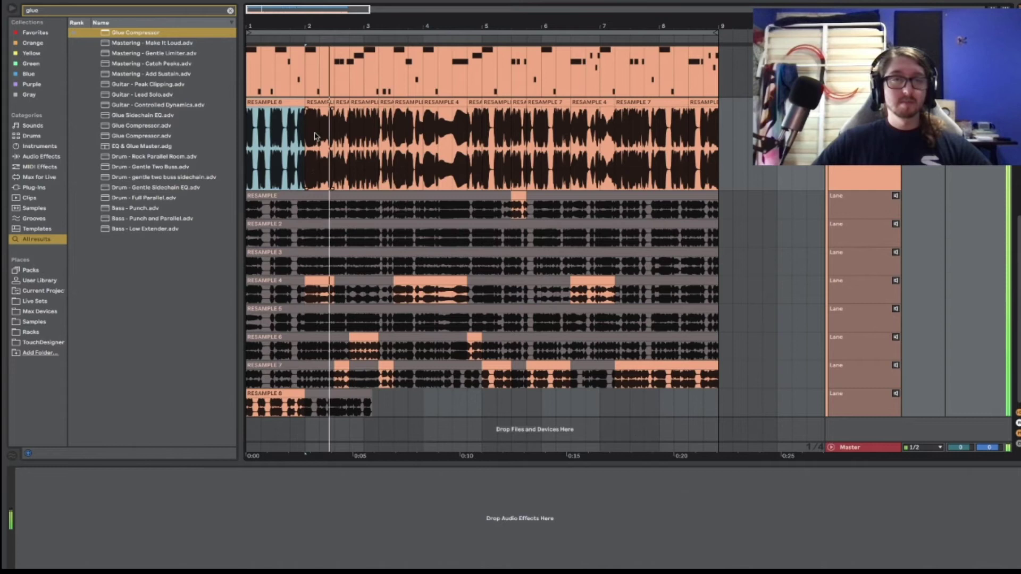
{"action": "left_click", "coordinate": [271, 111]}
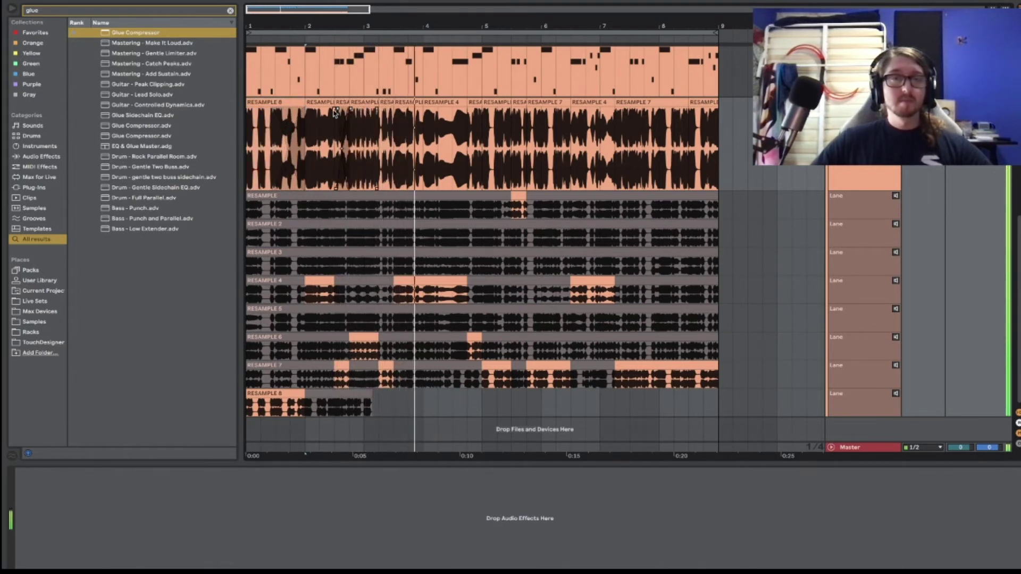
{"action": "left_click_drag", "start_coordinate": [448, 109], "coordinate": [484, 112]}
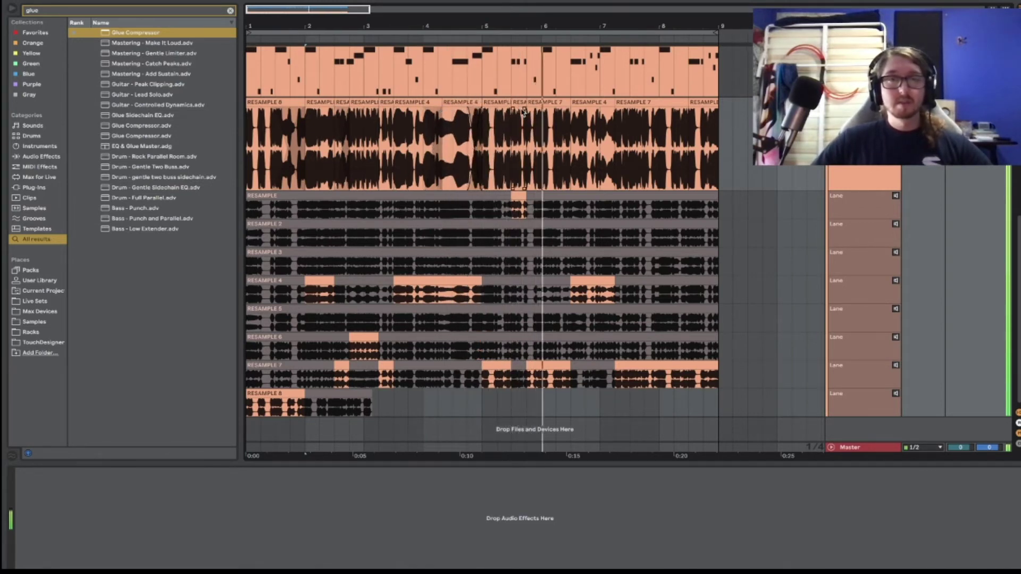
{"action": "left_click_drag", "start_coordinate": [535, 114], "coordinate": [536, 112]}
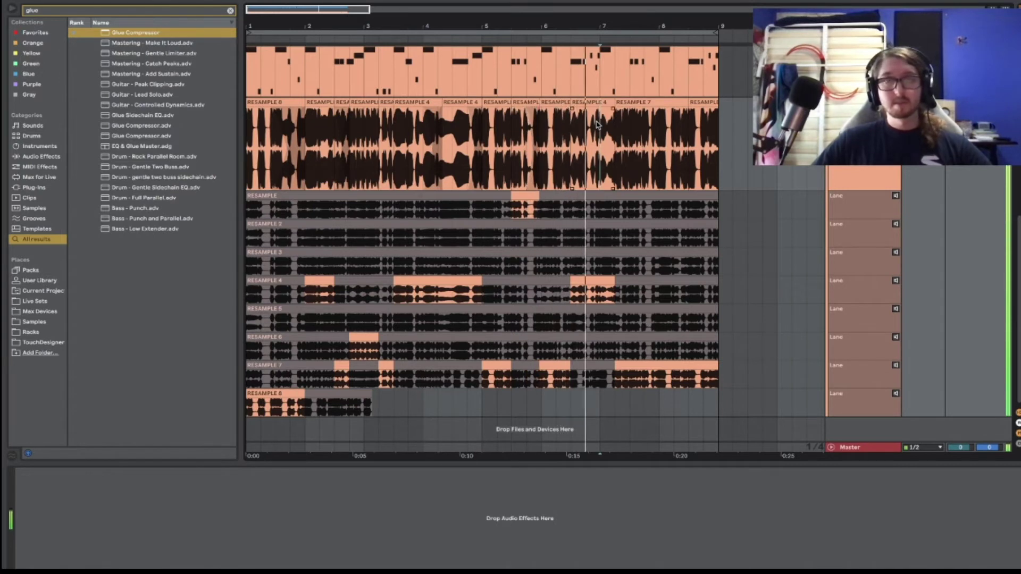
Step: Search the browser for "ott" and load the OTT.adv preset onto the RESAMPLE track
{"action": "key", "text": "ctrl+f"}
{"action": "type", "text": "ott"}
{"action": "key", "text": "Down"}
{"action": "key", "text": "Down"}
{"action": "key", "text": "Down"}
{"action": "key", "text": "Down"}
{"action": "key", "text": "Down"}
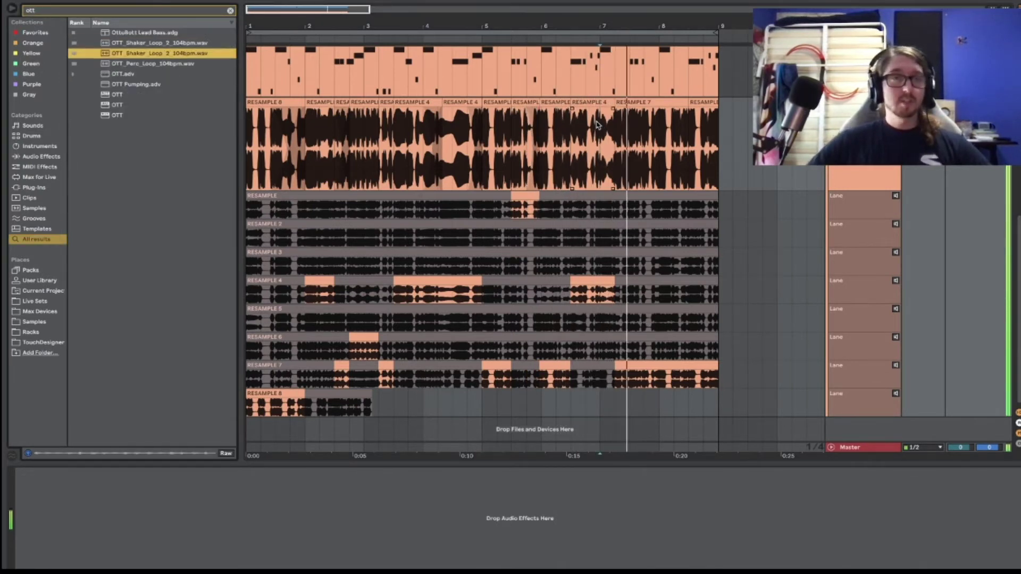
{"action": "key", "text": "Up"}
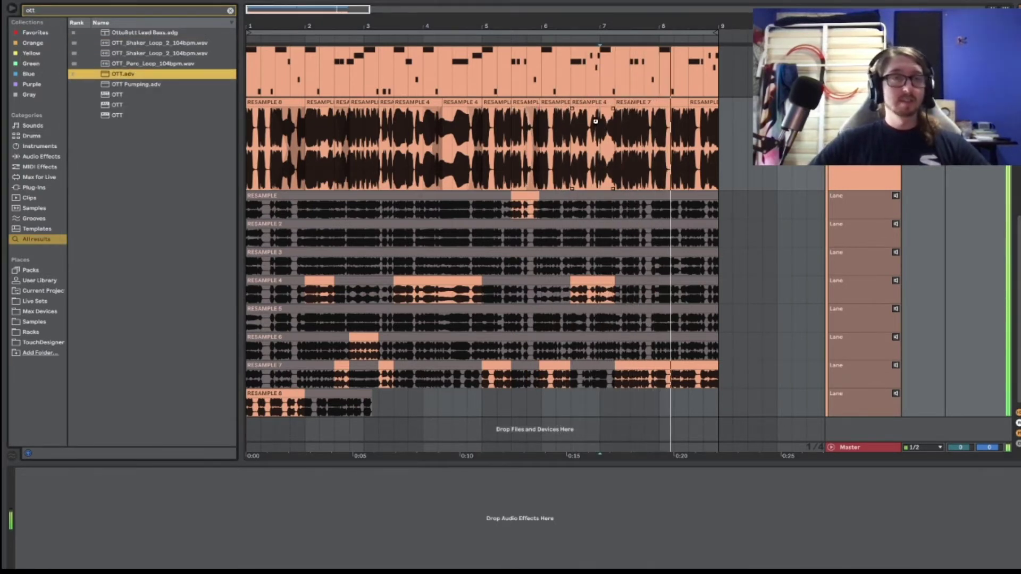
{"action": "key", "text": "Return"}
Step: Add Drum Buss after OTT, set its Transients to 0.25 and enable its compressor
{"action": "key", "text": "ctrl+f"}
{"action": "type", "text": "buss"}
{"action": "key", "text": "Down"}
{"action": "key", "text": "Return"}
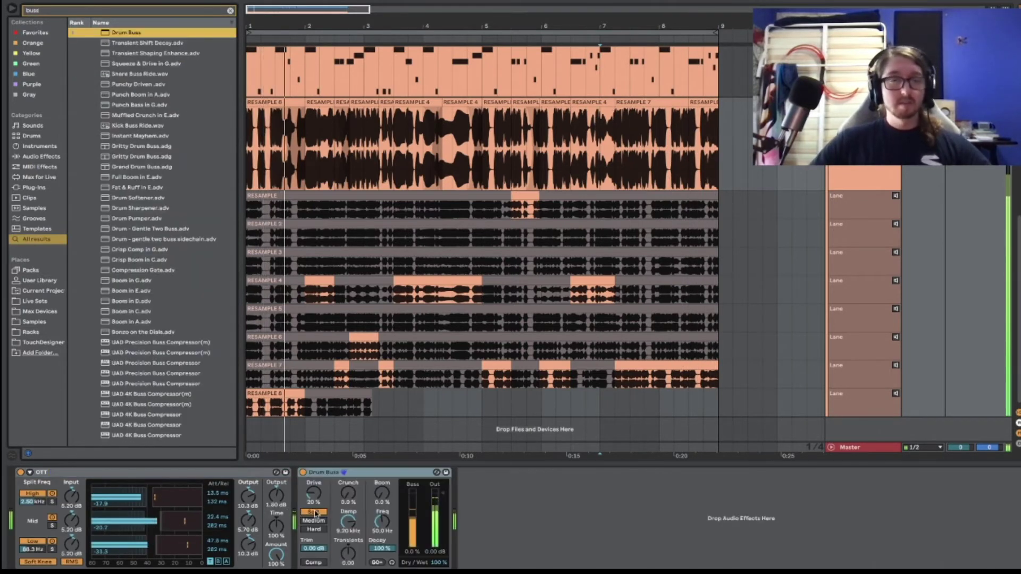
{"action": "left_click_drag", "start_coordinate": [348, 555], "coordinate": [349, 548]}
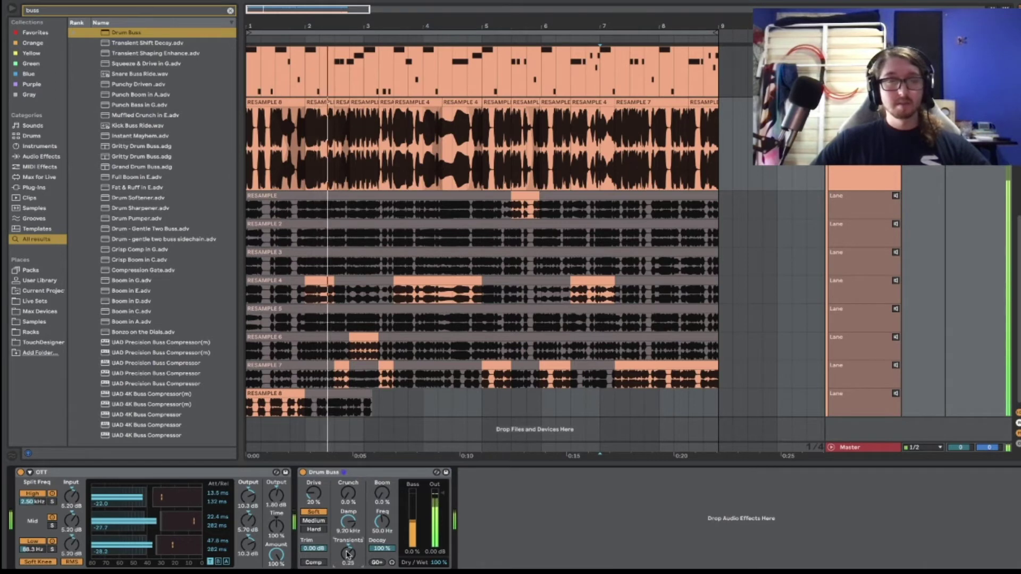
Step: Add a Glue Compressor after Drum Buss, enable soft clipping and raise Makeup to 5.08 dB
{"action": "key", "text": "ctrl+f"}
{"action": "type", "text": "glue"}
{"action": "key", "text": "Down"}
{"action": "key", "text": "Return"}
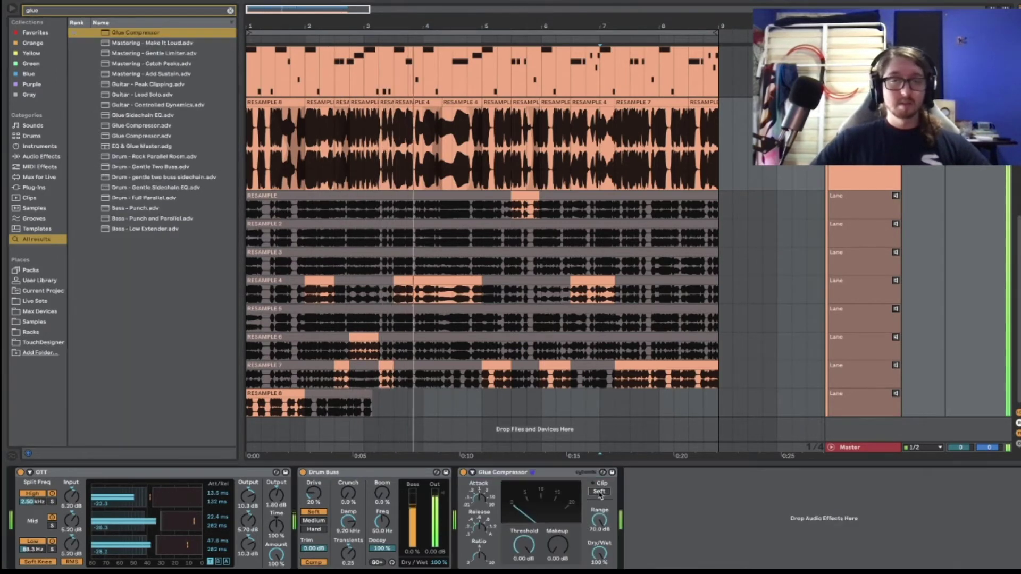
{"action": "left_click_drag", "start_coordinate": [557, 545], "coordinate": [558, 537]}
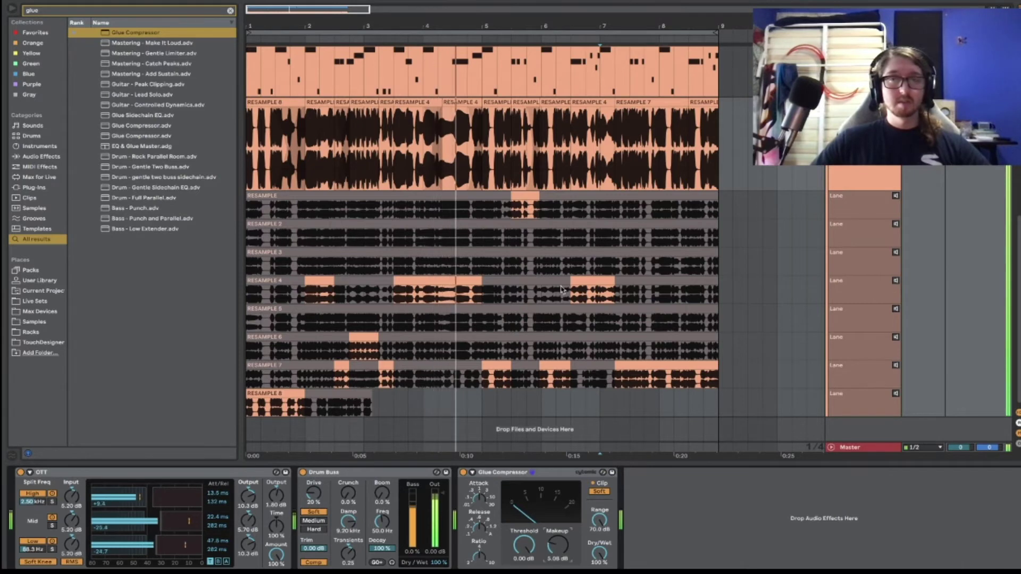
Step: Set OTT's high-band output to 4.70 dB and play the comped bass from its opening segment
{"action": "scroll", "coordinate": [554, 202], "scroll_direction": "up", "scroll_amount": 5}
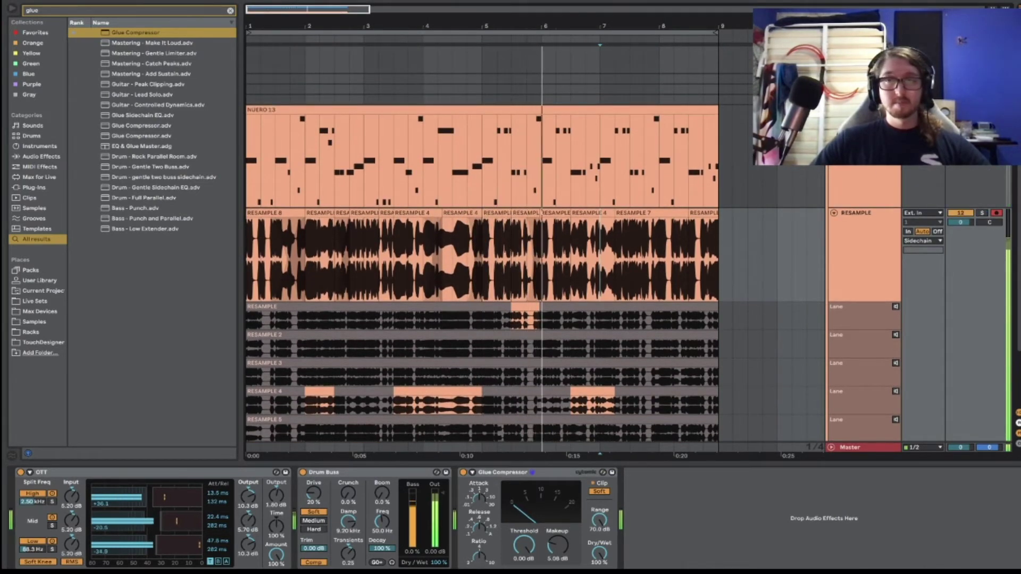
{"action": "scroll", "coordinate": [256, 216], "scroll_direction": "up", "scroll_amount": 1}
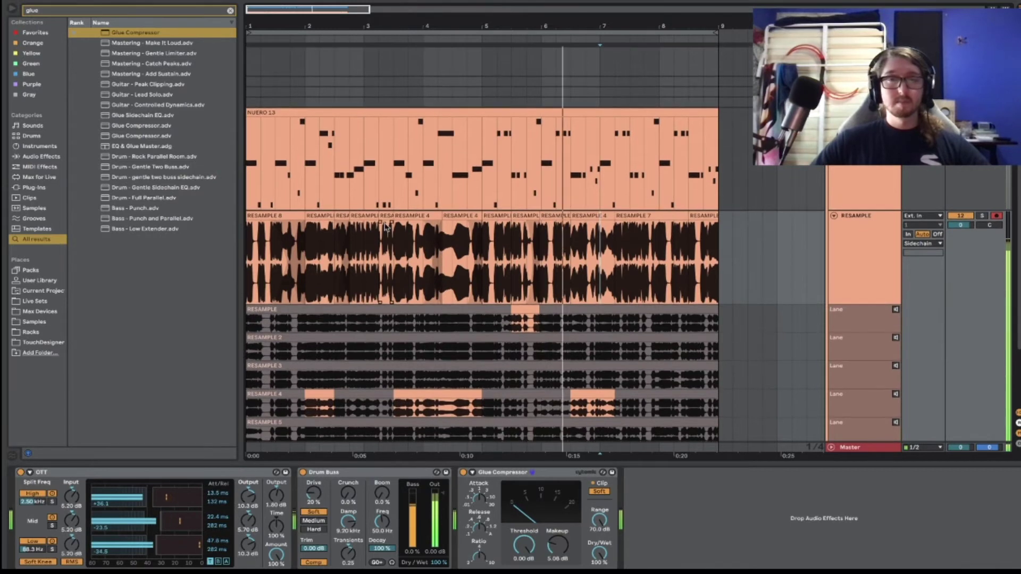
{"action": "left_click", "coordinate": [256, 215]}
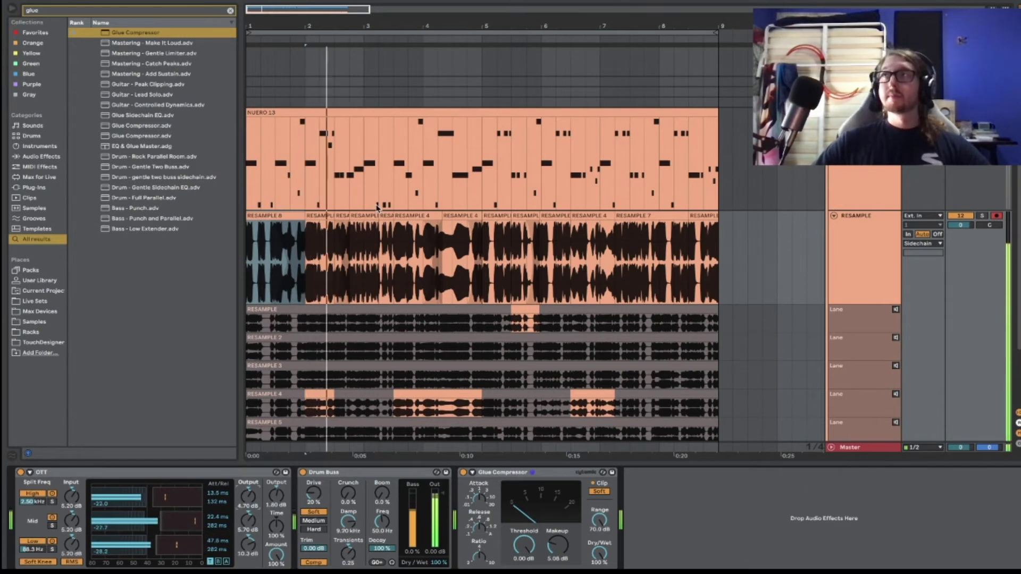
{"action": "scroll", "coordinate": [319, 266], "scroll_direction": "down", "scroll_amount": 3}
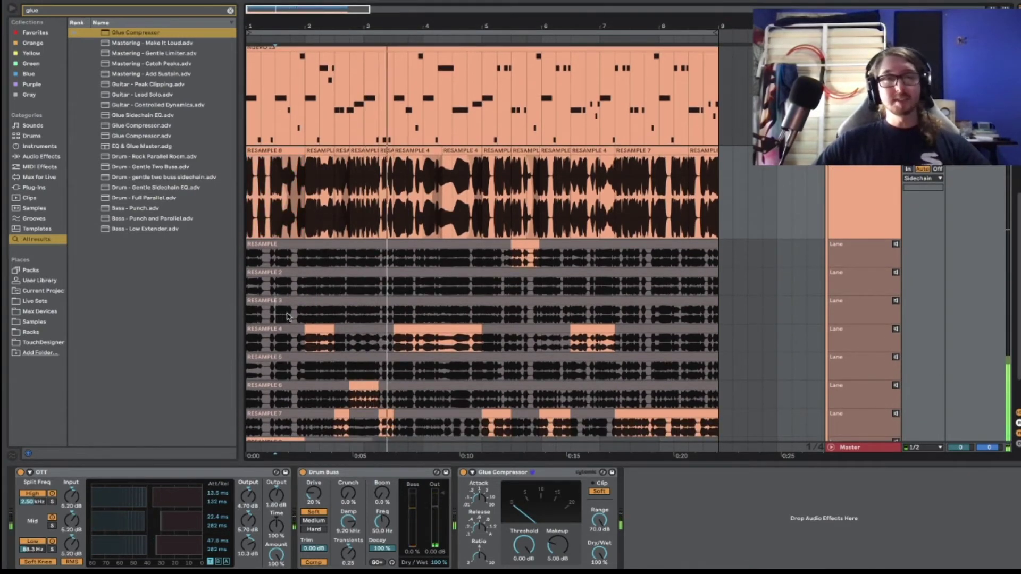
Step: Comp single-beat sections from RESAMPLE 3 and RESAMPLE into the first and third beats of bar 1 while auditioning
{"action": "key", "text": "space"}
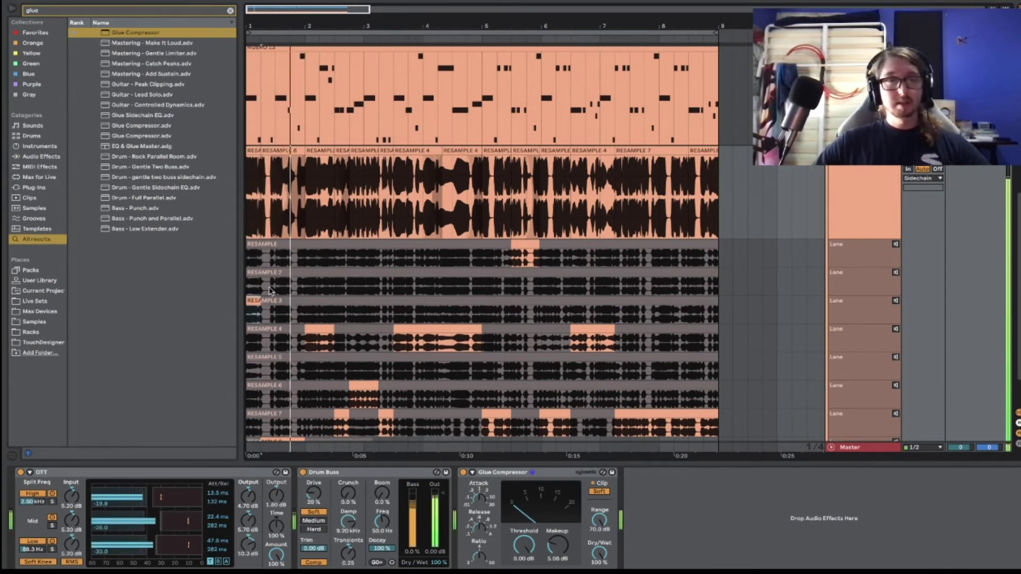
{"action": "key", "text": "space"}
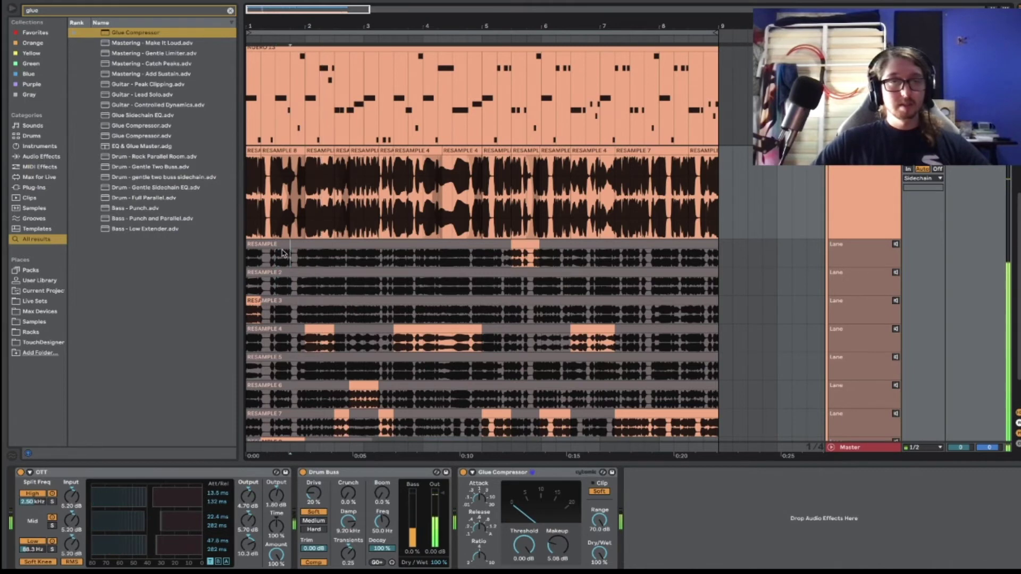
{"action": "key", "text": "space"}
{"action": "scroll", "coordinate": [298, 330], "scroll_direction": "down", "scroll_amount": 2}
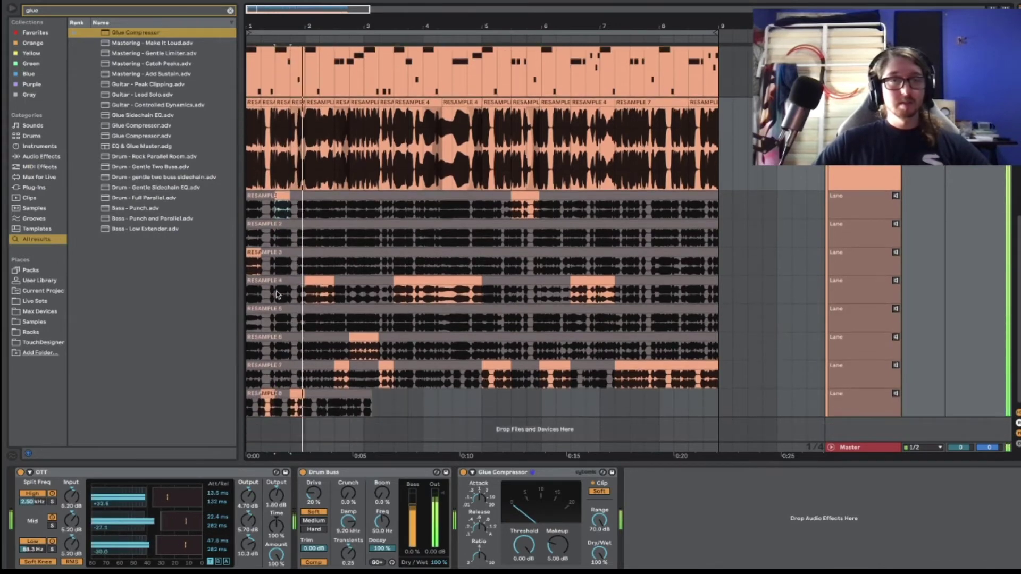
{"action": "key", "text": "space"}
Step: Comp a RESAMPLE 2 section into the first half of bar 5 and play the comp from there
{"action": "left_click", "coordinate": [496, 238]}
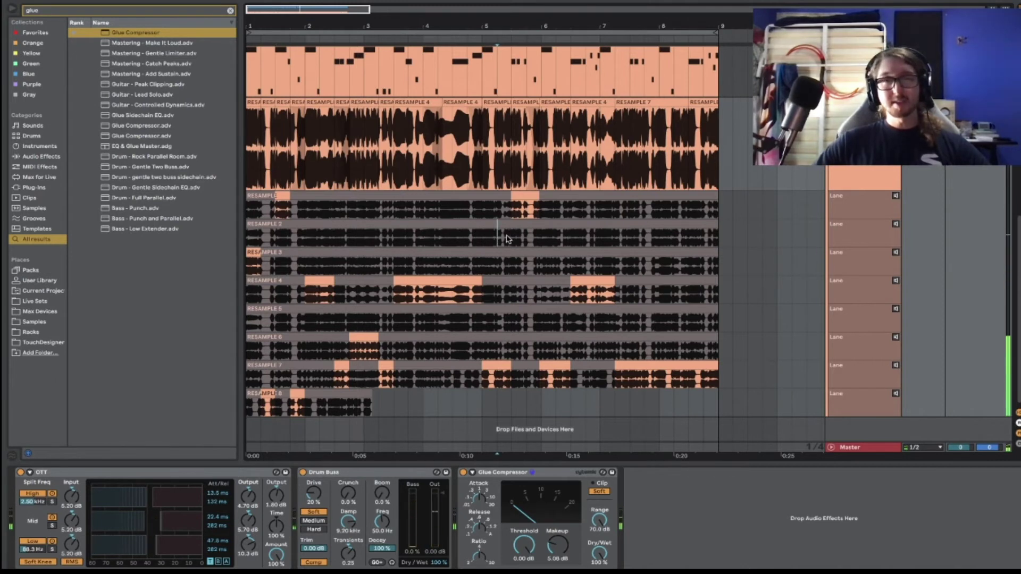
{"action": "left_click", "coordinate": [488, 238]}
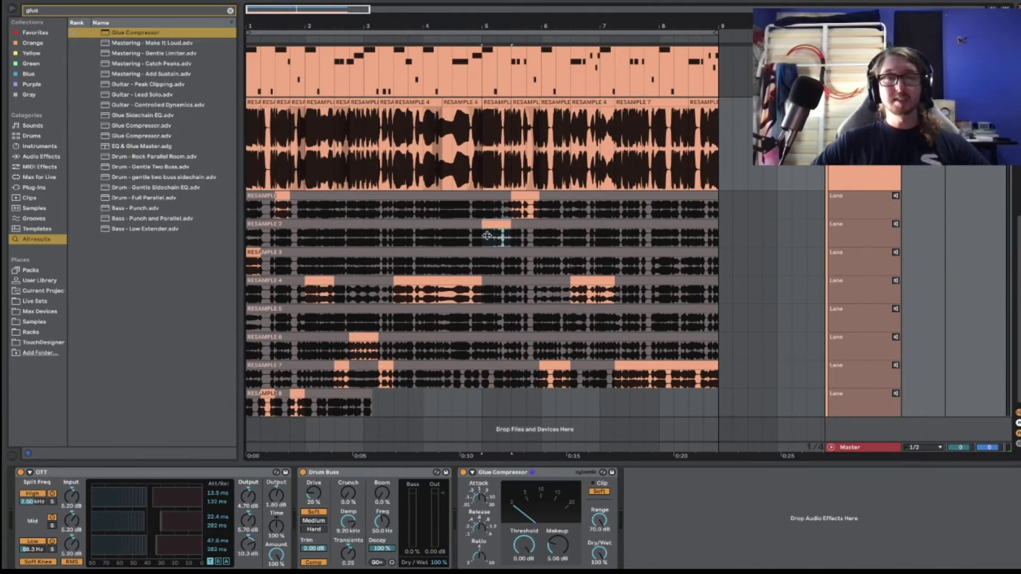
{"action": "key", "text": "space"}
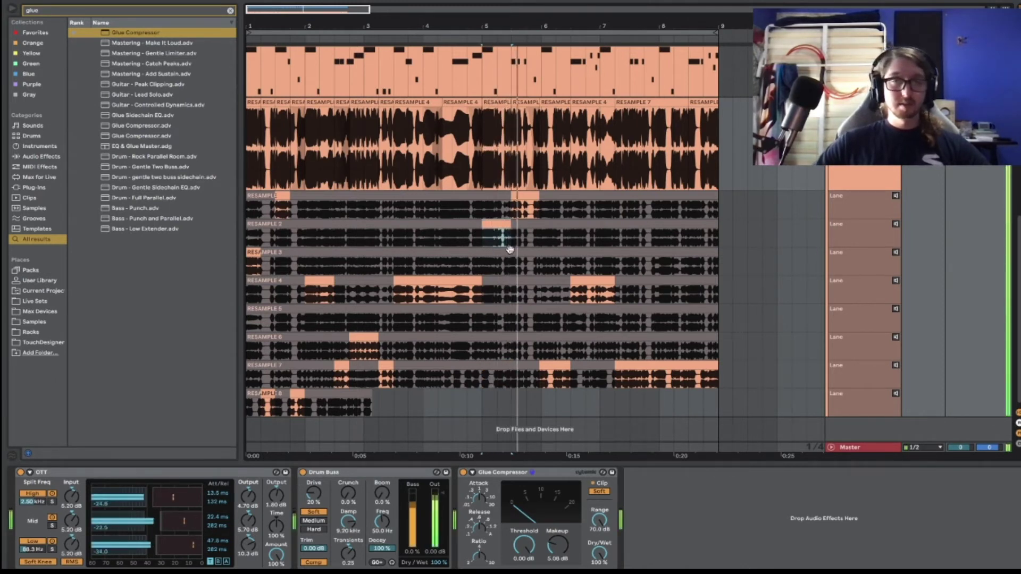
{"action": "scroll", "coordinate": [502, 113], "scroll_direction": "up", "scroll_amount": 4}
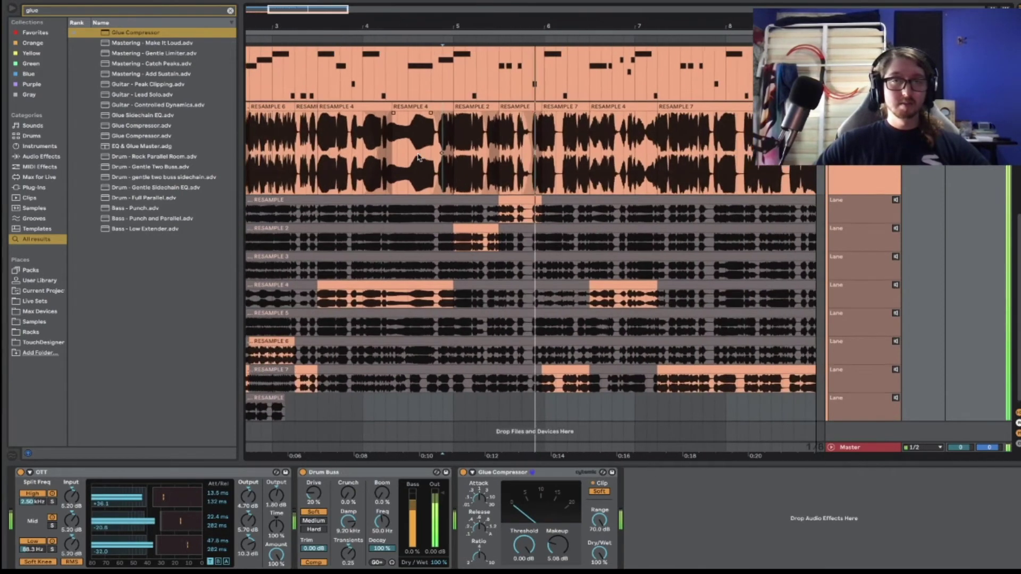
{"action": "scroll", "coordinate": [418, 157], "scroll_direction": "down", "scroll_amount": 2}
{"action": "scroll", "coordinate": [573, 252], "scroll_direction": "down", "scroll_amount": 3}
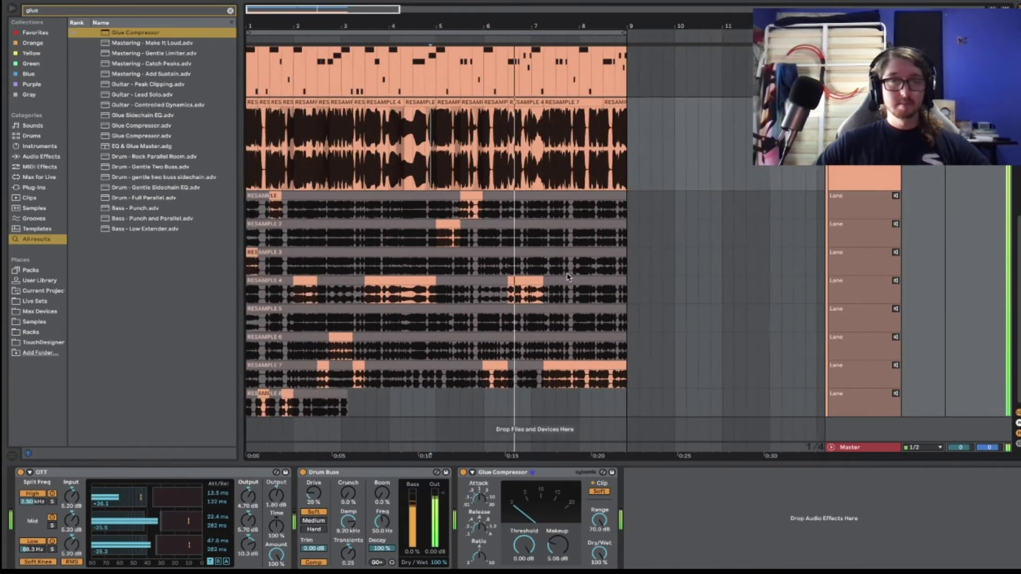
Step: Comp RESAMPLE 3 sections into bars 6 and 7 between RESAMPLE 4 beats, and RESAMPLE 5 into the third beat of bar 7
{"action": "scroll", "coordinate": [453, 267], "scroll_direction": "up", "scroll_amount": 2}
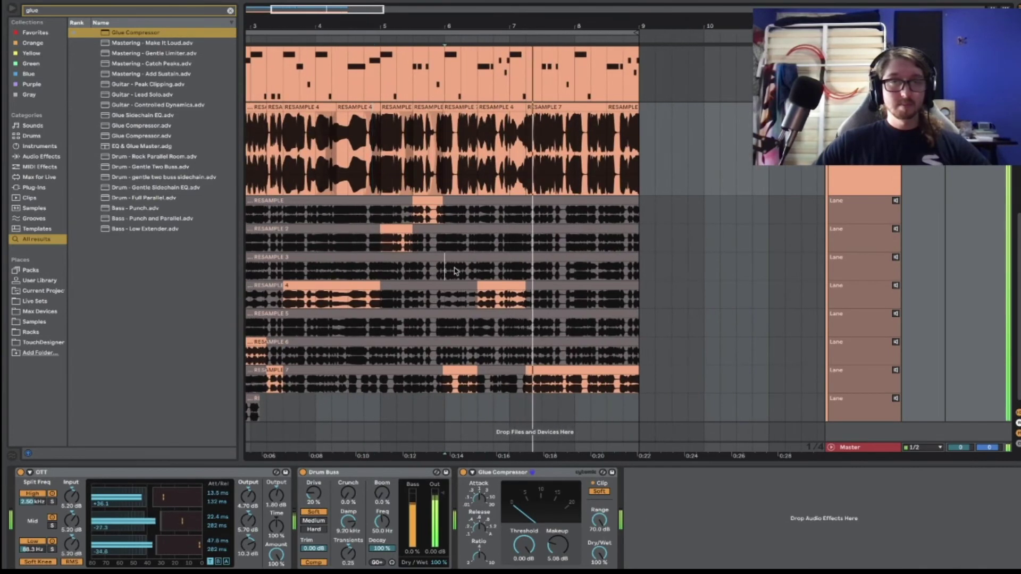
{"action": "scroll", "coordinate": [482, 275], "scroll_direction": "left", "scroll_amount": 3}
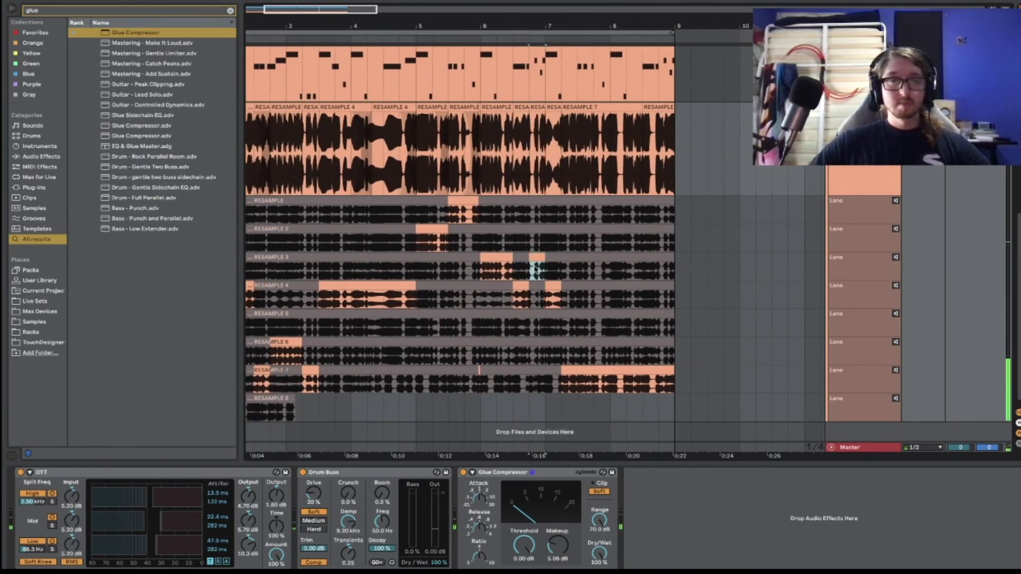
{"action": "scroll", "coordinate": [529, 298], "scroll_direction": "left", "scroll_amount": 1}
{"action": "scroll", "coordinate": [527, 302], "scroll_direction": "right", "scroll_amount": 3}
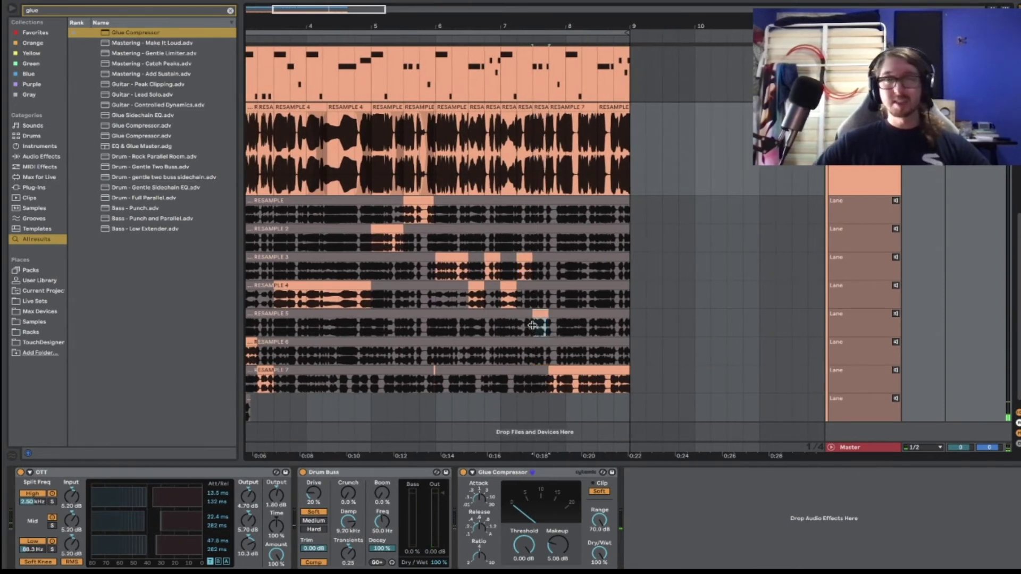
{"action": "scroll", "coordinate": [533, 327], "scroll_direction": "left", "scroll_amount": 2}
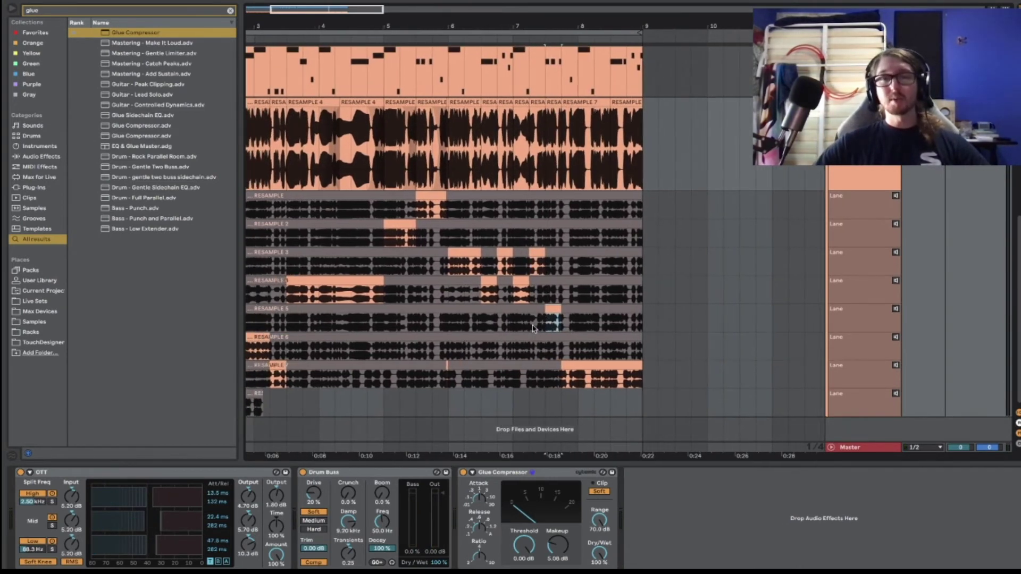
Step: Delete the second beat of bar 8 from the comp and extend RESAMPLE 3 through the end of bar 7
{"action": "left_click", "coordinate": [530, 193]}
{"action": "key", "text": "space"}
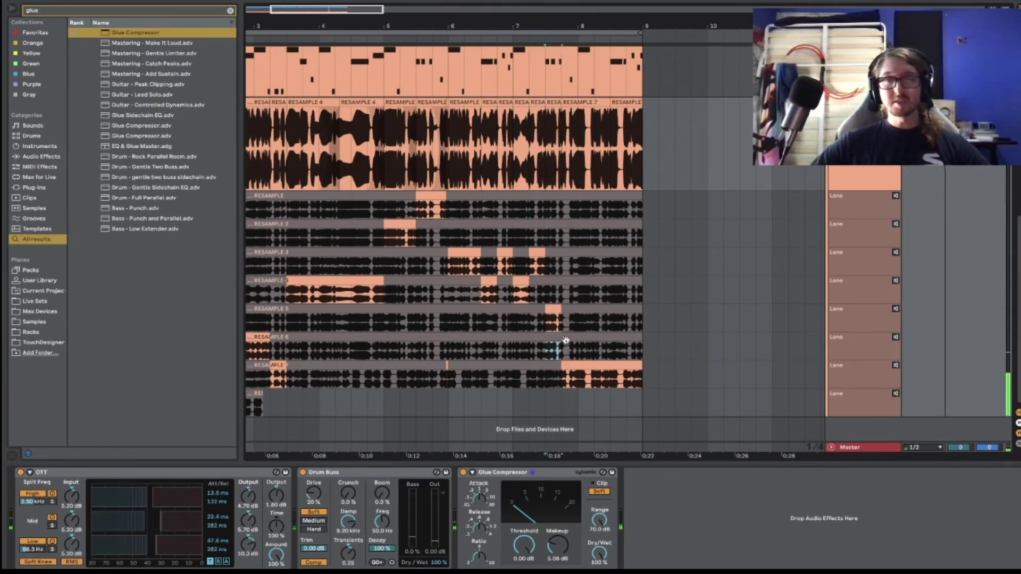
{"action": "left_click", "coordinate": [530, 109]}
{"action": "key", "text": "Delete"}
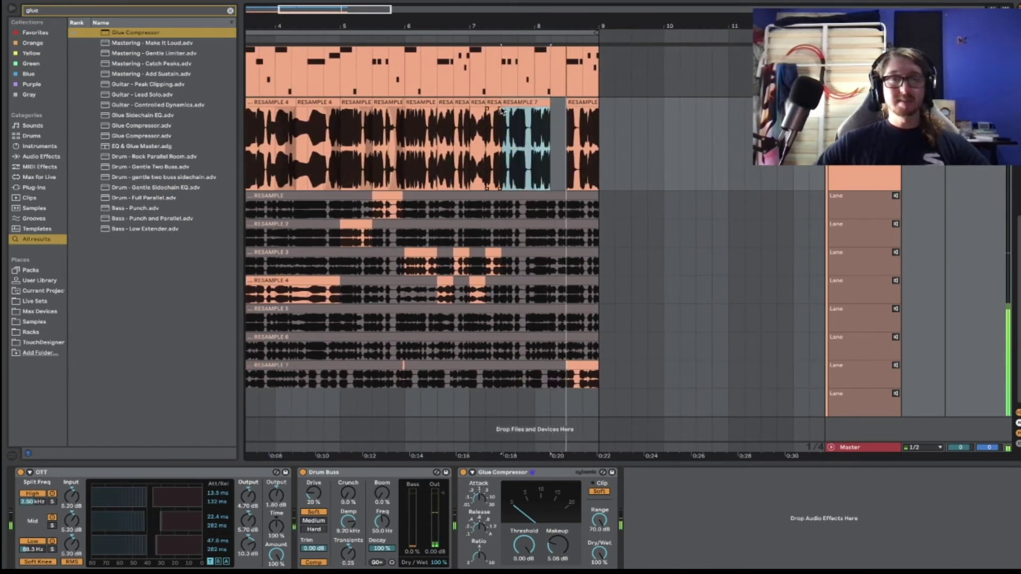
{"action": "key", "text": "Up"}
{"action": "left_click", "coordinate": [488, 130]}
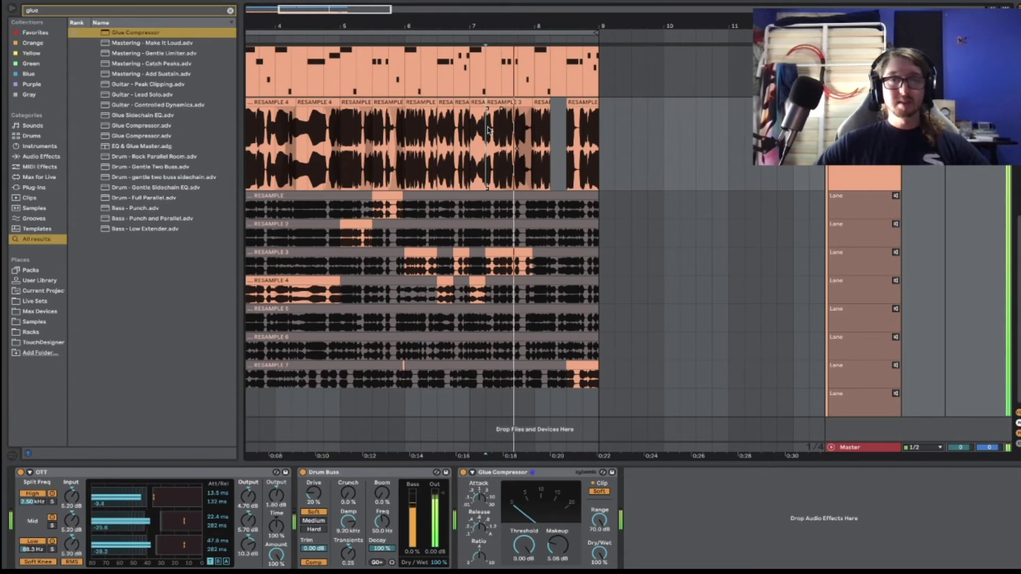
Step: Transpose the RESAMPLE 7 clip on the first beat of bar 8 to 9 st and fill the gap after it with another RESAMPLE 7 clip
{"action": "double_click", "coordinate": [542, 138]}
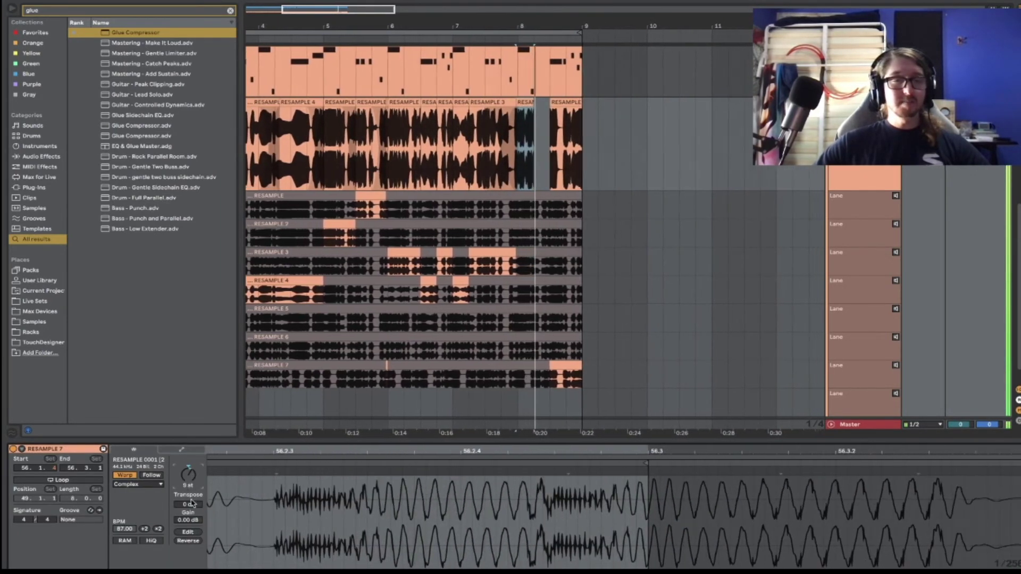
{"action": "scroll", "coordinate": [376, 192], "scroll_direction": "left", "scroll_amount": 5}
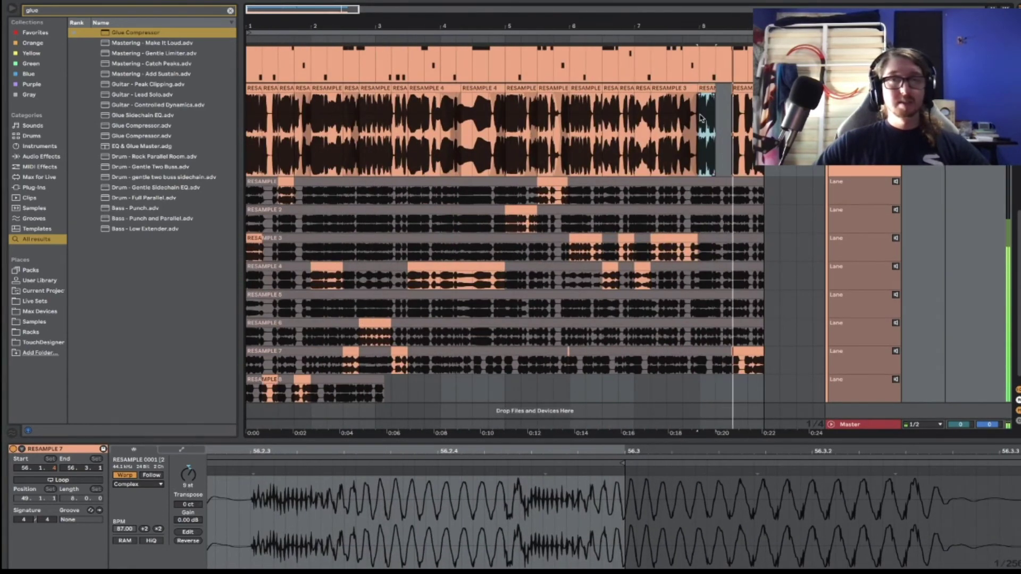
{"action": "left_click", "coordinate": [746, 88]}
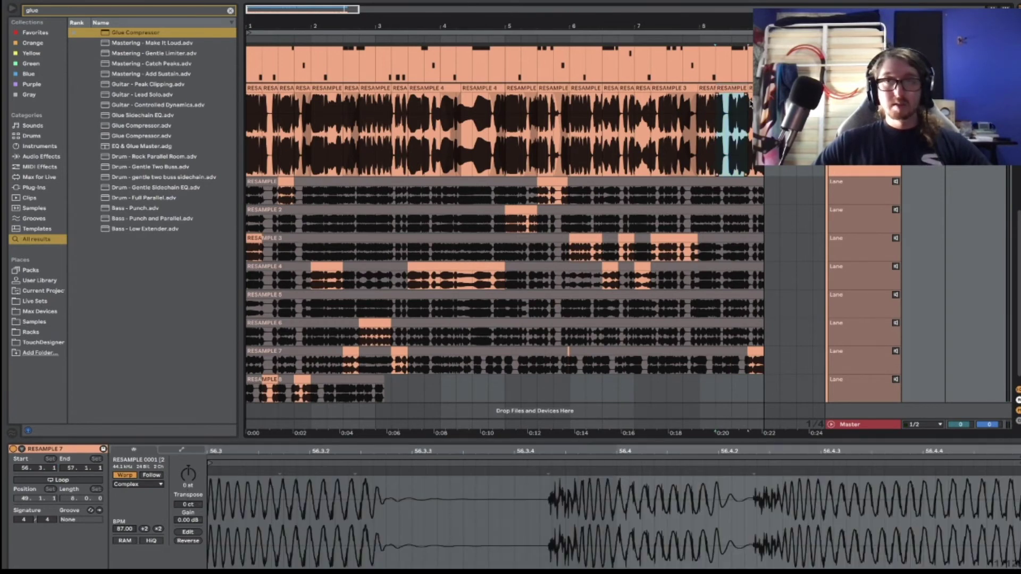
{"action": "left_click_drag", "start_coordinate": [738, 91], "coordinate": [747, 97]}
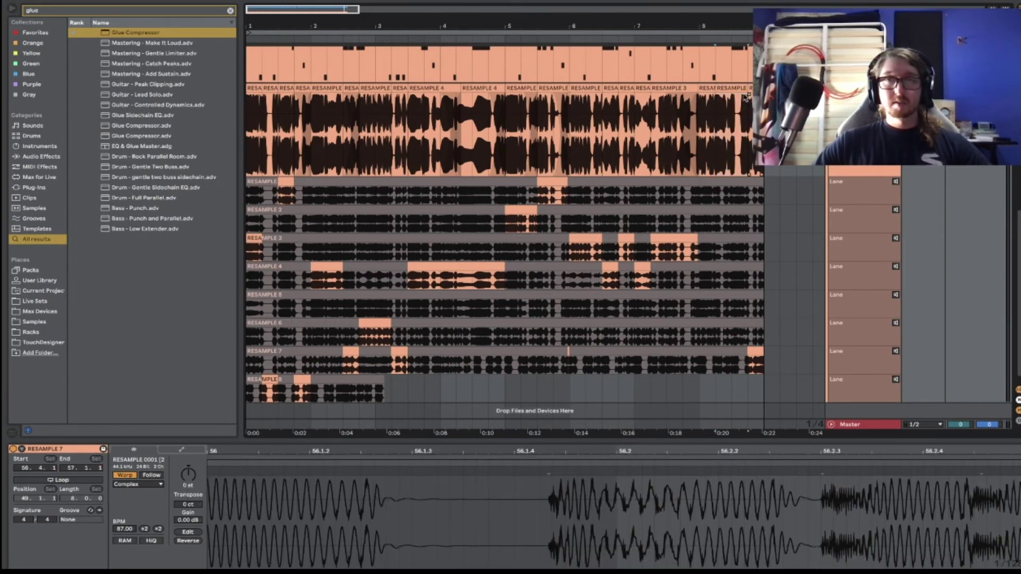
{"action": "left_click", "coordinate": [731, 96]}
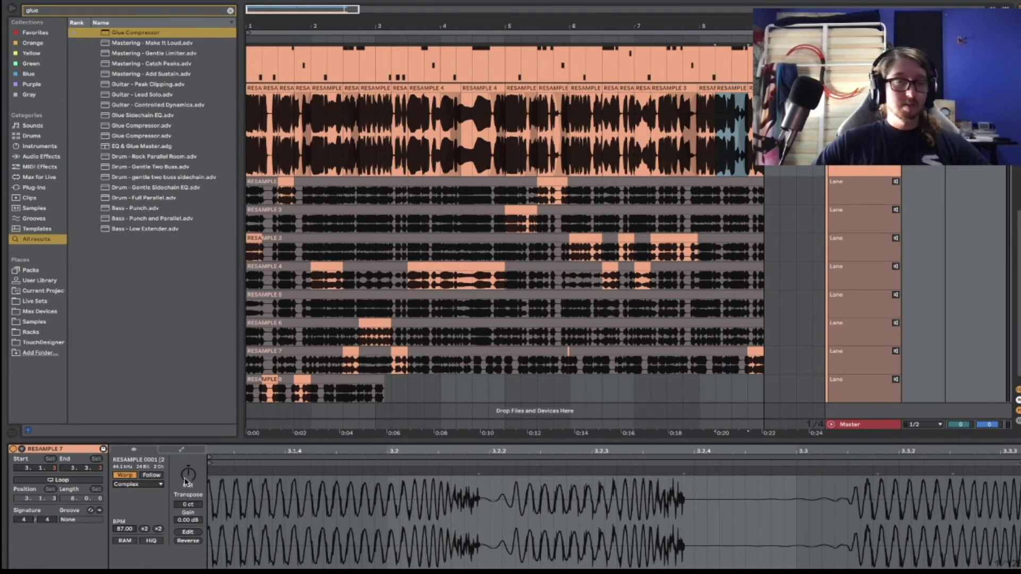
Step: Switch the gap-filling clip in bar 8 to Texture warp mode, adjust its grain size and transpose it to 3 st
{"action": "key", "text": "space"}
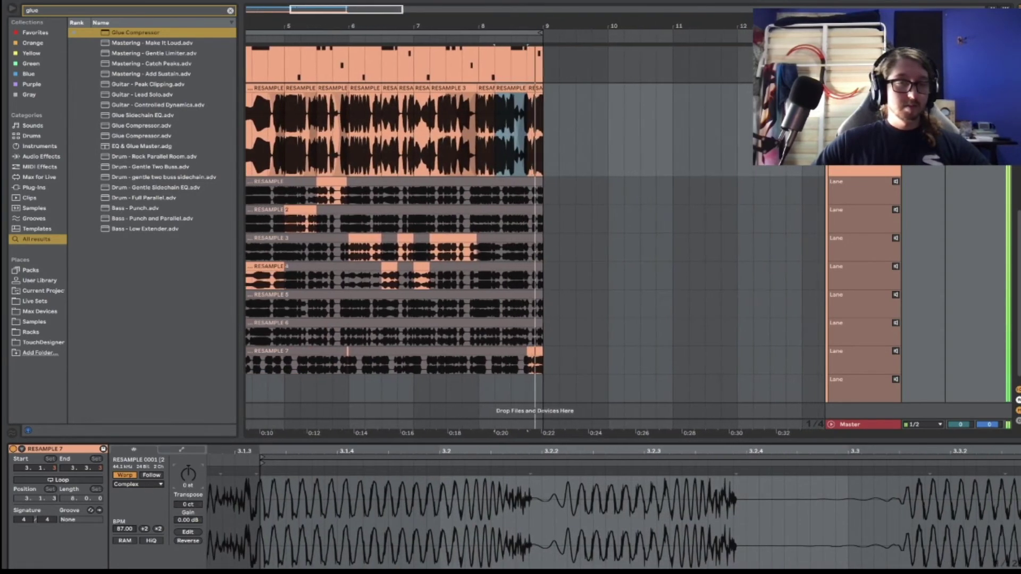
{"action": "left_click_drag", "start_coordinate": [189, 473], "coordinate": [188, 492]}
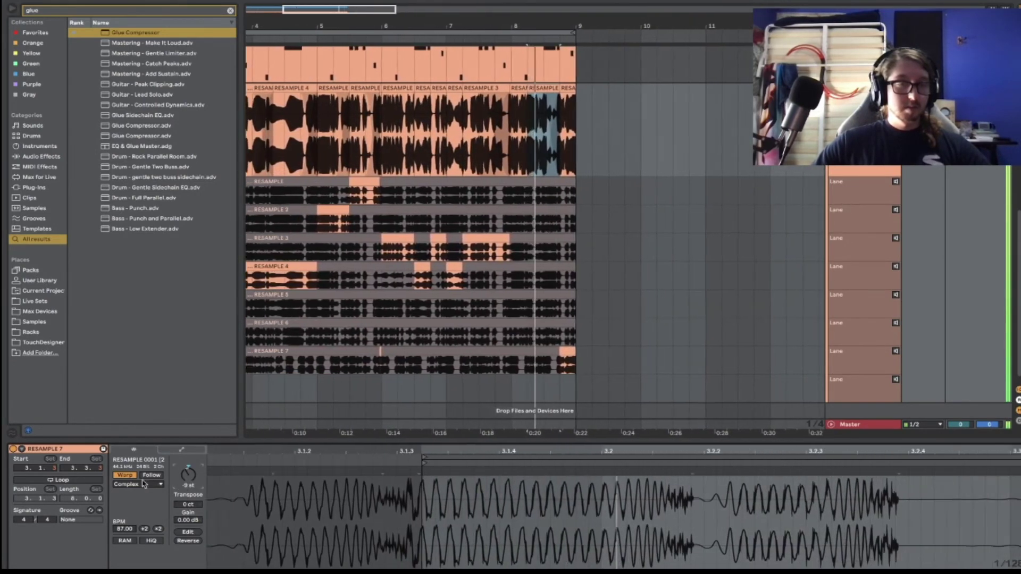
{"action": "left_click", "coordinate": [149, 485]}
{"action": "left_click", "coordinate": [133, 508]}
{"action": "left_click_drag", "start_coordinate": [138, 514], "coordinate": [192, 481]}
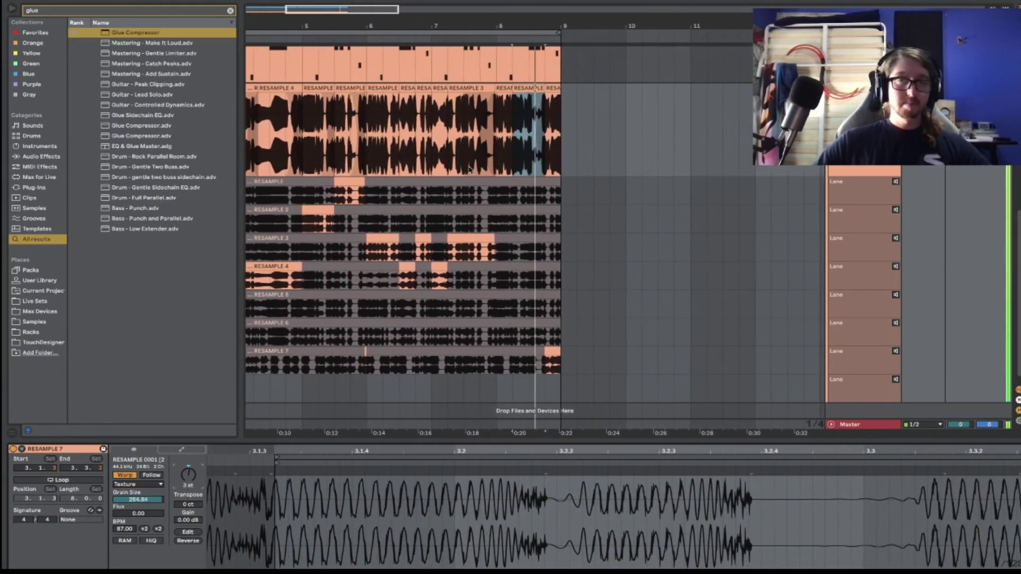
Step: Comp RESAMPLE 5 into the second and third beats of bar 1 and replay the opening
{"action": "scroll", "coordinate": [426, 143], "scroll_direction": "down", "scroll_amount": 1}
{"action": "left_click", "coordinate": [348, 135]}
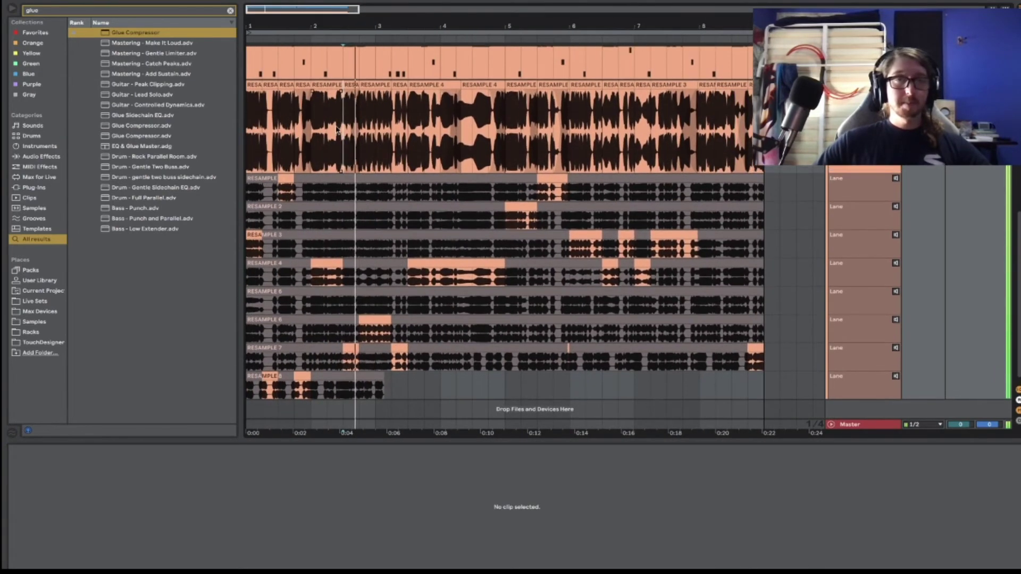
{"action": "left_click", "coordinate": [264, 80]}
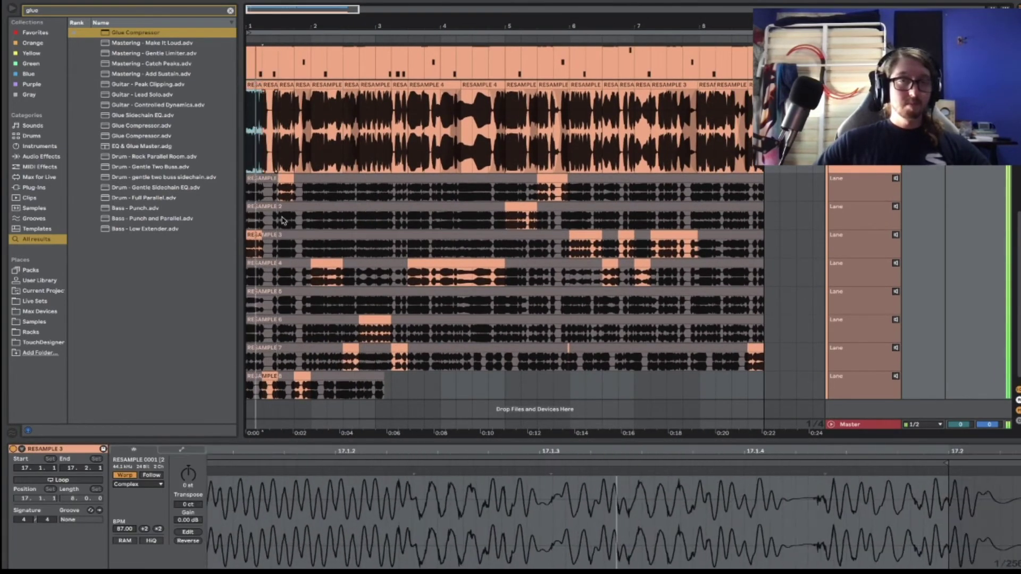
{"action": "left_click", "coordinate": [266, 293]}
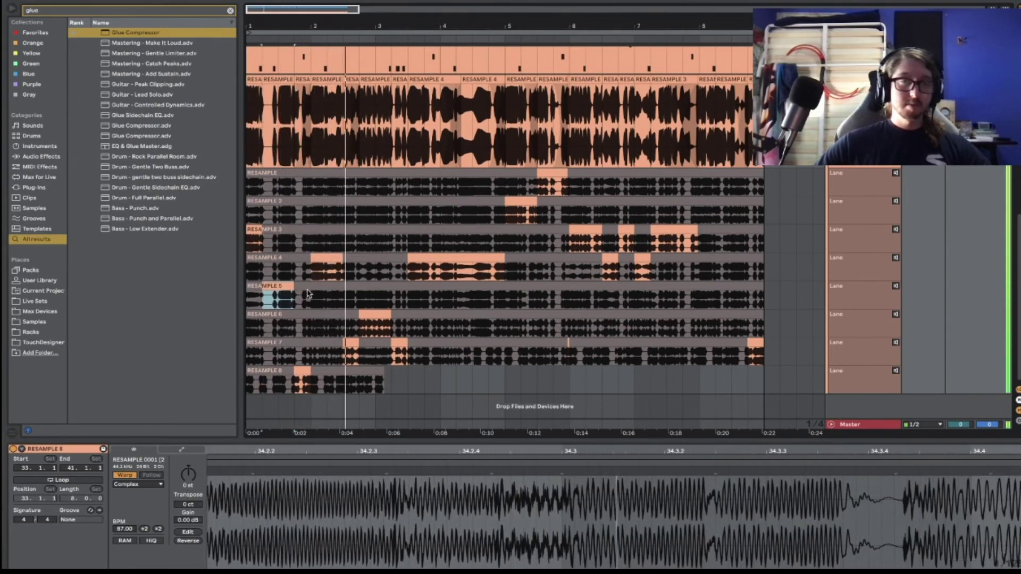
{"action": "left_click", "coordinate": [301, 369]}
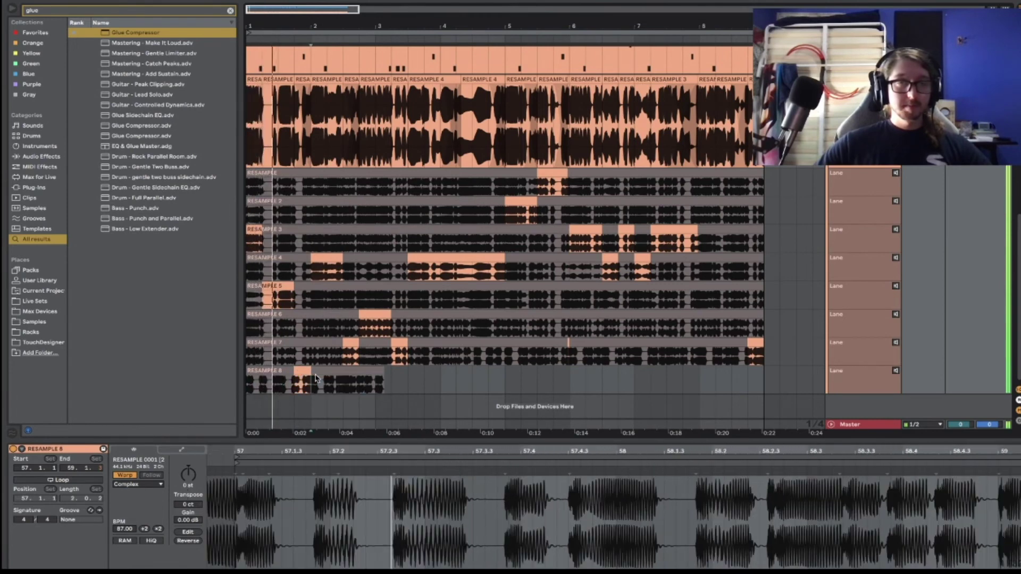
Step: Comp a short RESAMPLE 8 section into the second beat of bar 2
{"action": "left_click", "coordinate": [340, 383]}
{"action": "key", "text": "plus"}
{"action": "key", "text": "plus"}
{"action": "key", "text": "plus"}
{"action": "key", "text": "plus"}
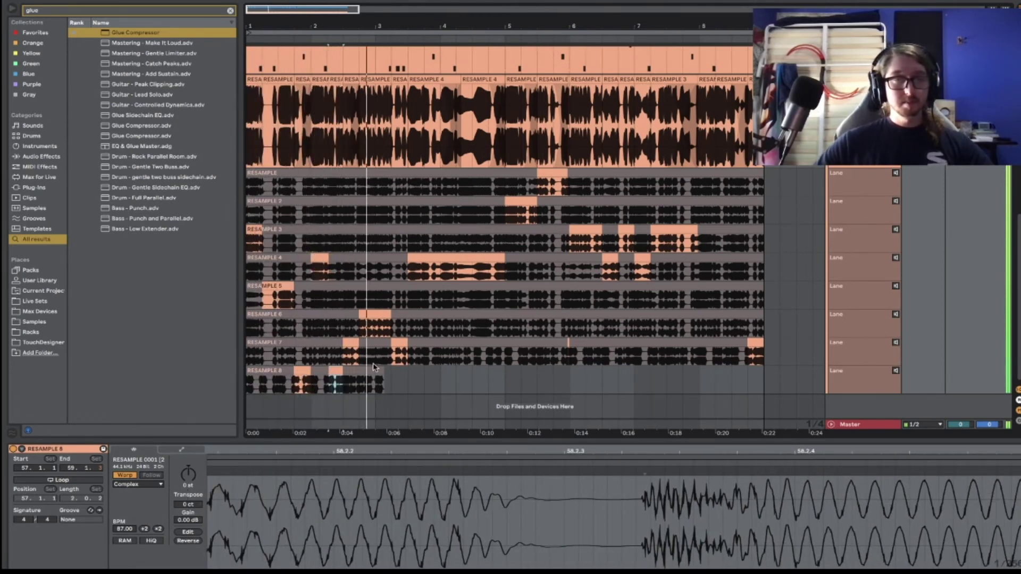
Step: Comp a RESAMPLE 5 section into the first beat of bar 3 and audition the transition around it
{"action": "left_click", "coordinate": [383, 295]}
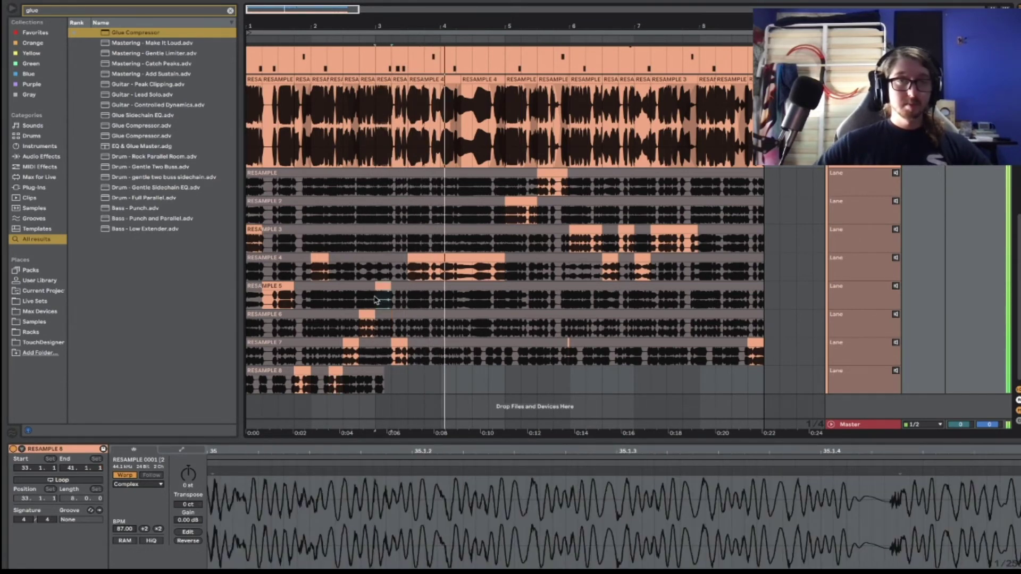
{"action": "left_click", "coordinate": [360, 150]}
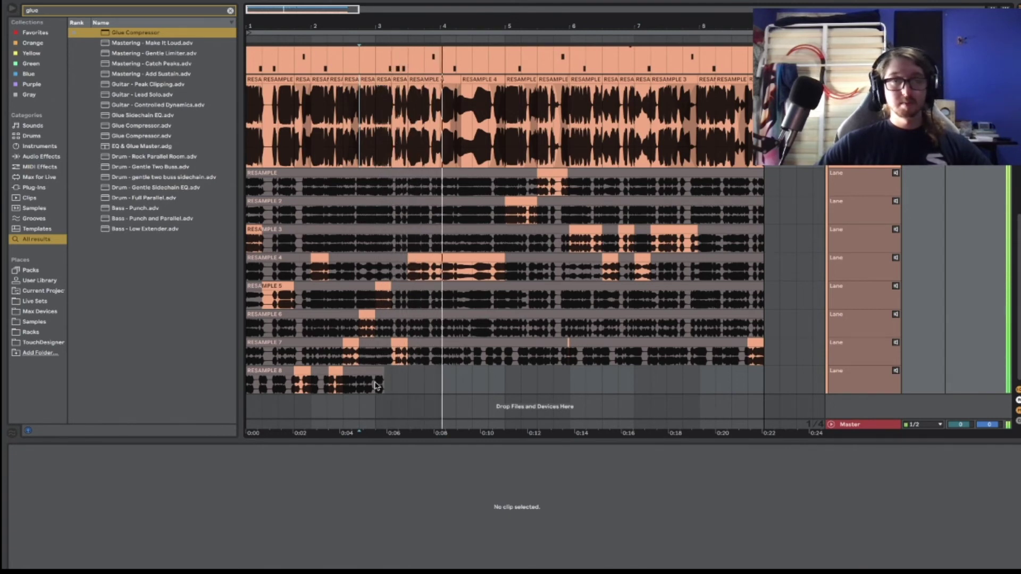
{"action": "left_click", "coordinate": [386, 288]}
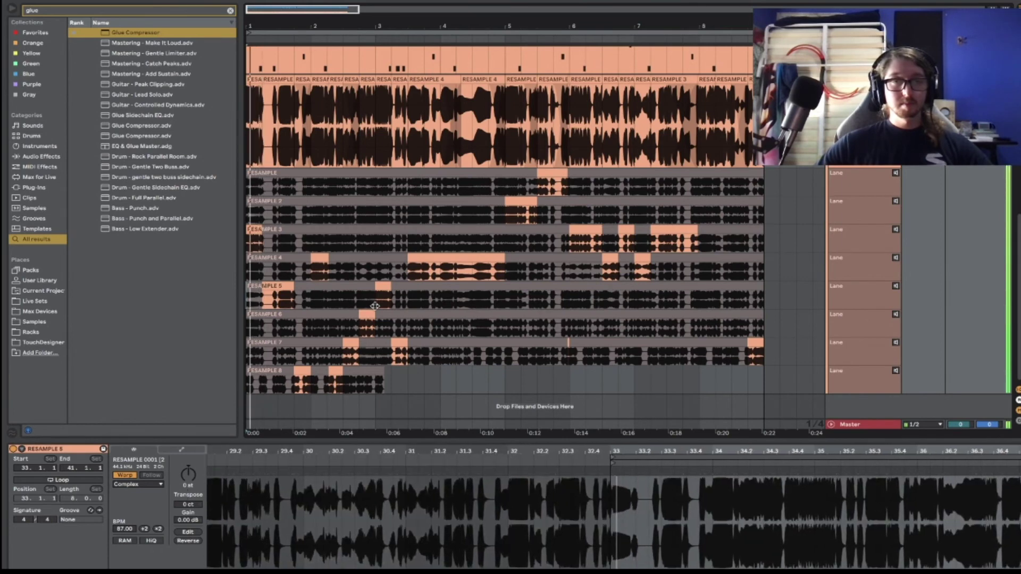
{"action": "left_click", "coordinate": [374, 146]}
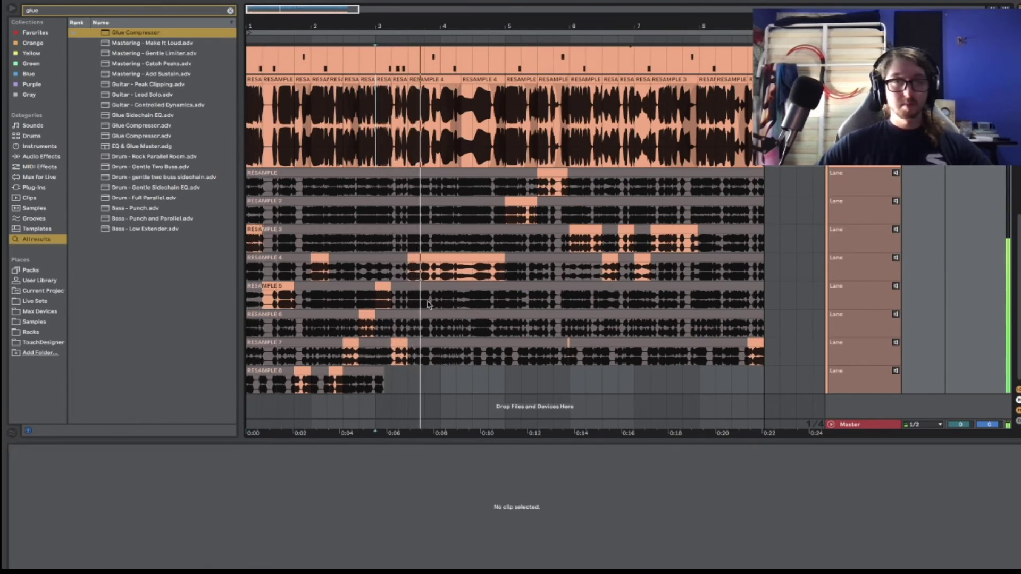
Step: Comp RESAMPLE 5 sections into the last beat of bar 3 and the third beat of bar 4
{"action": "left_click_drag", "start_coordinate": [429, 304], "coordinate": [439, 302]}
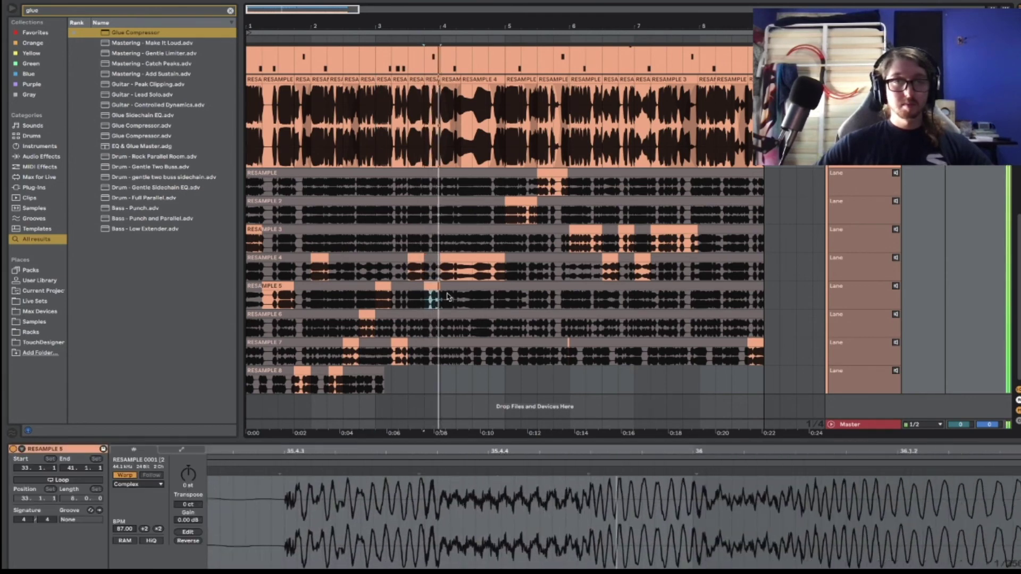
{"action": "left_click_drag", "start_coordinate": [458, 301], "coordinate": [487, 301]}
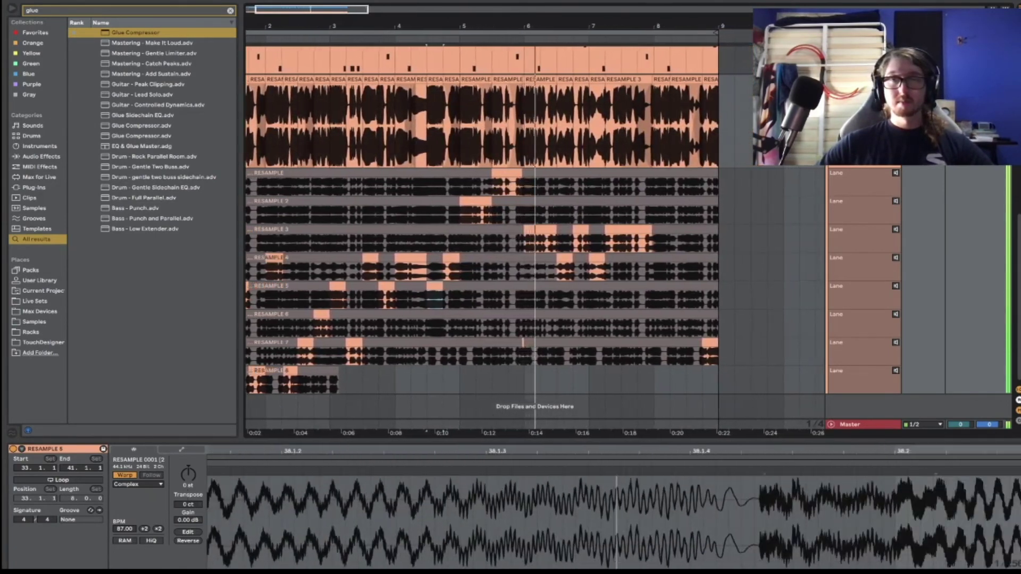
{"action": "scroll", "coordinate": [939, 218], "scroll_direction": "up", "scroll_amount": 10}
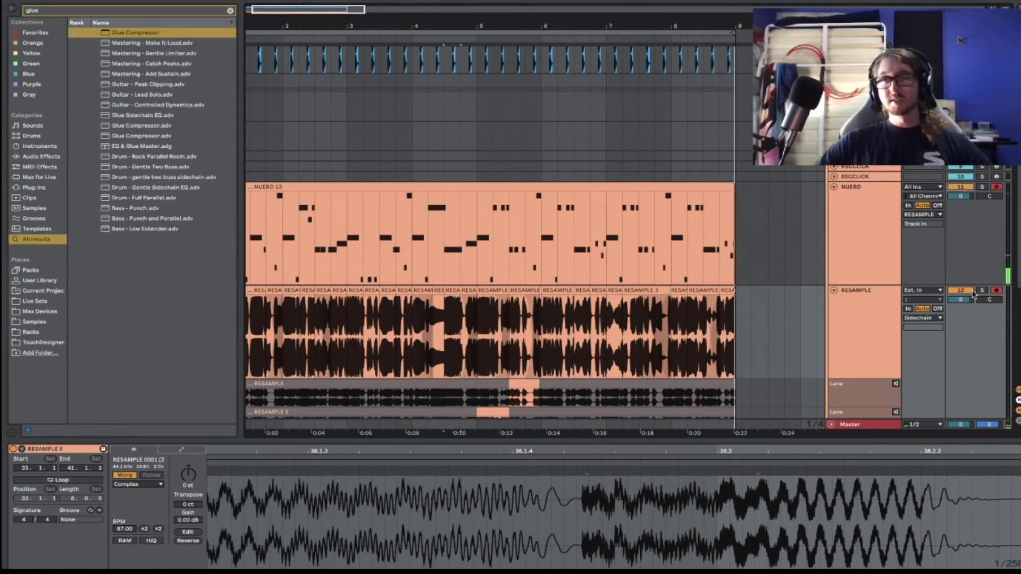
Step: Collapse the RESAMPLE track and route the NUERO track's output to Master
{"action": "left_click", "coordinate": [834, 291]}
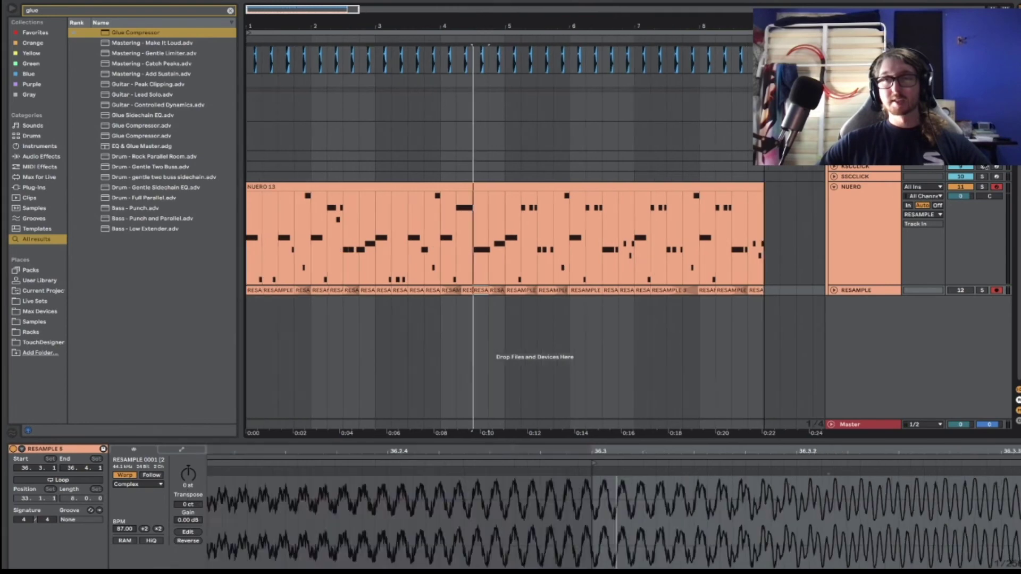
{"action": "left_click", "coordinate": [924, 216]}
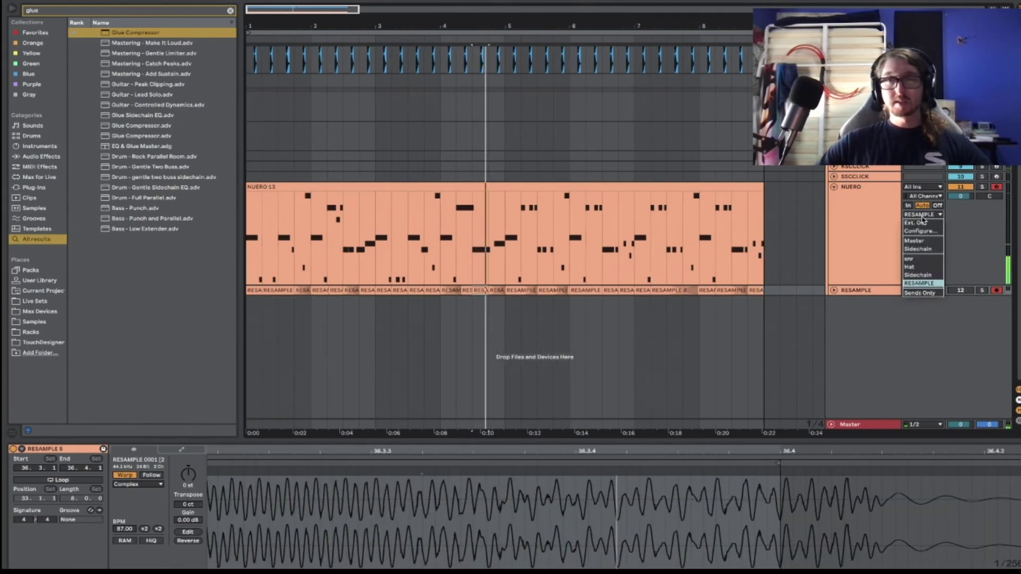
{"action": "left_click", "coordinate": [917, 241]}
Step: Adjust the NUERO rack macros during playback: Lopass 106 Hz, Hipass 150 Hz, LFO Rate 64, LFO Amt 25%, Osc-B Level -20 dB
{"action": "left_click", "coordinate": [431, 184]}
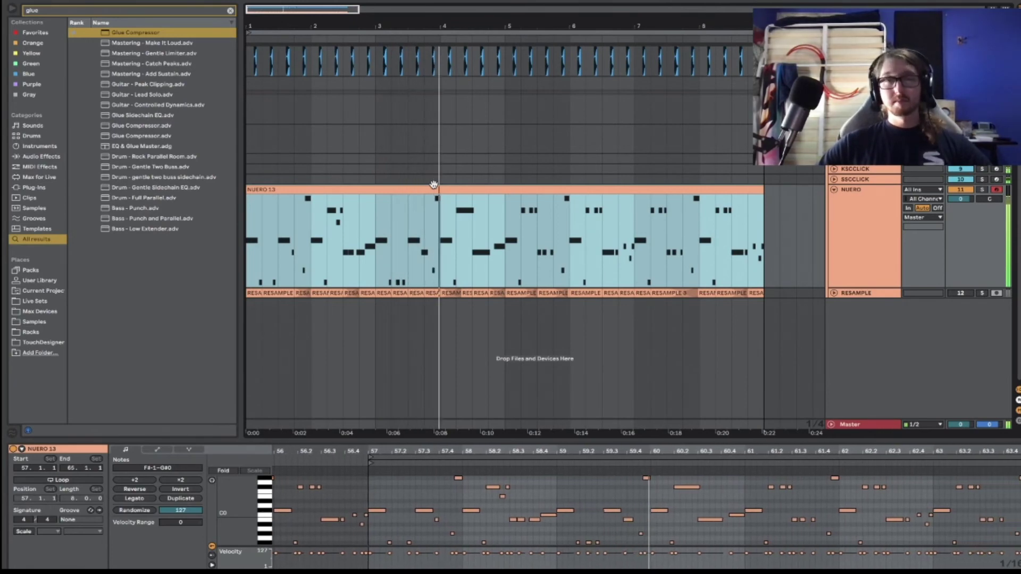
{"action": "left_click", "coordinate": [856, 239]}
{"action": "scroll", "coordinate": [821, 257], "scroll_direction": "up", "scroll_amount": 5}
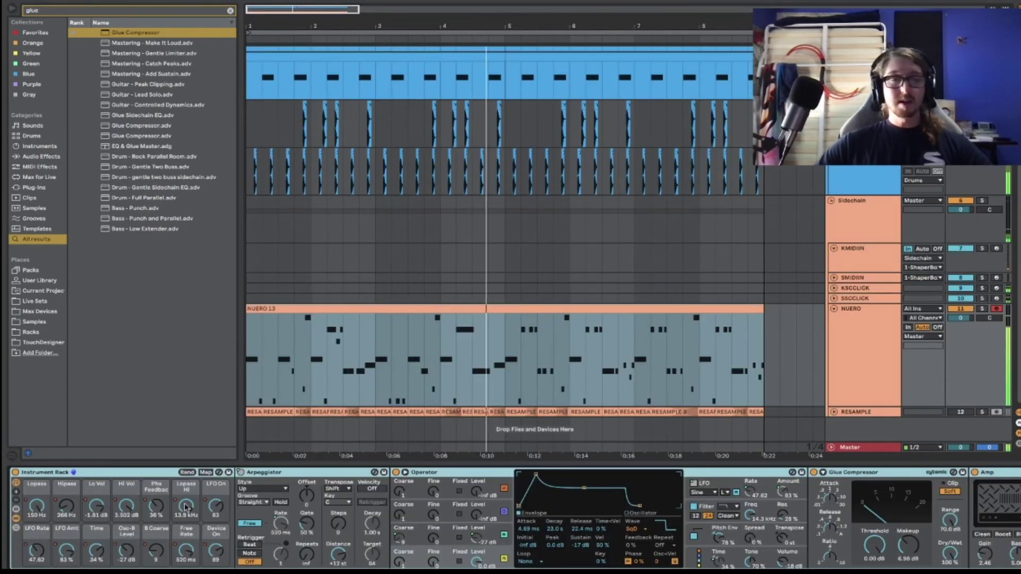
{"action": "left_click_drag", "start_coordinate": [218, 552], "coordinate": [219, 553]}
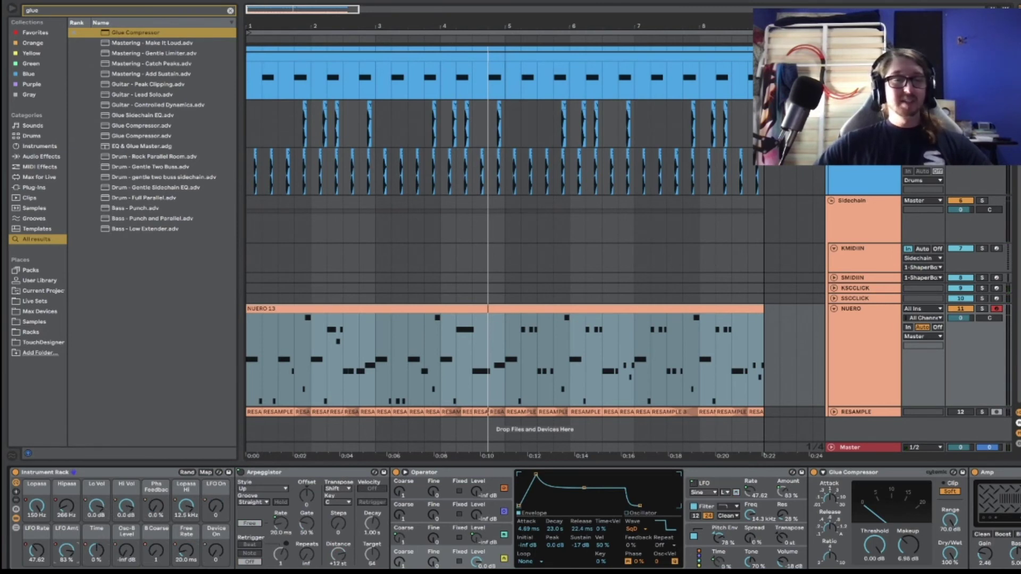
{"action": "left_click_drag", "start_coordinate": [38, 551], "coordinate": [45, 545]}
{"action": "key", "text": "space"}
{"action": "left_click_drag", "start_coordinate": [132, 514], "coordinate": [133, 512]}
{"action": "left_click_drag", "start_coordinate": [53, 503], "coordinate": [57, 505]}
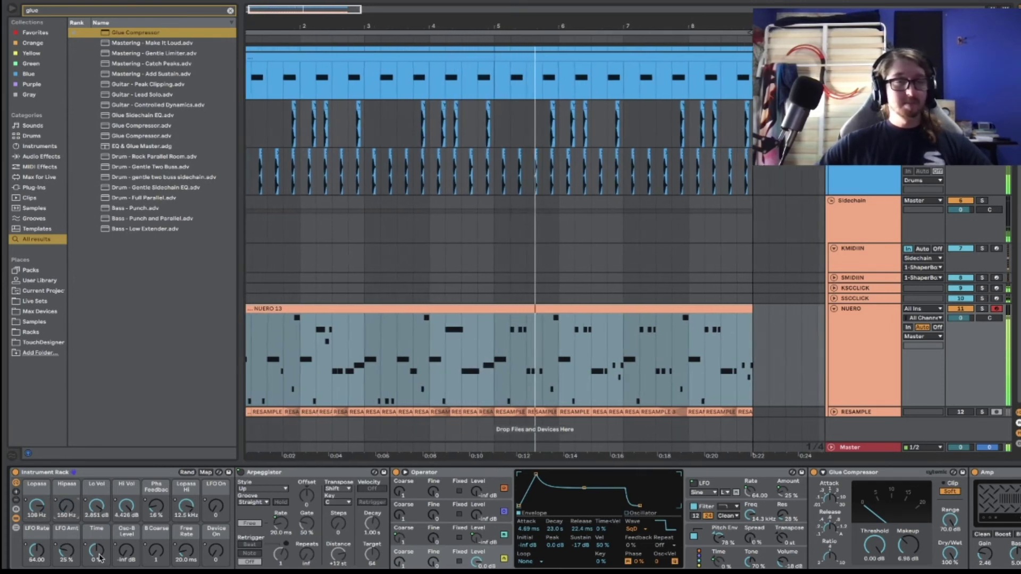
{"action": "left_click_drag", "start_coordinate": [126, 552], "coordinate": [126, 533]}
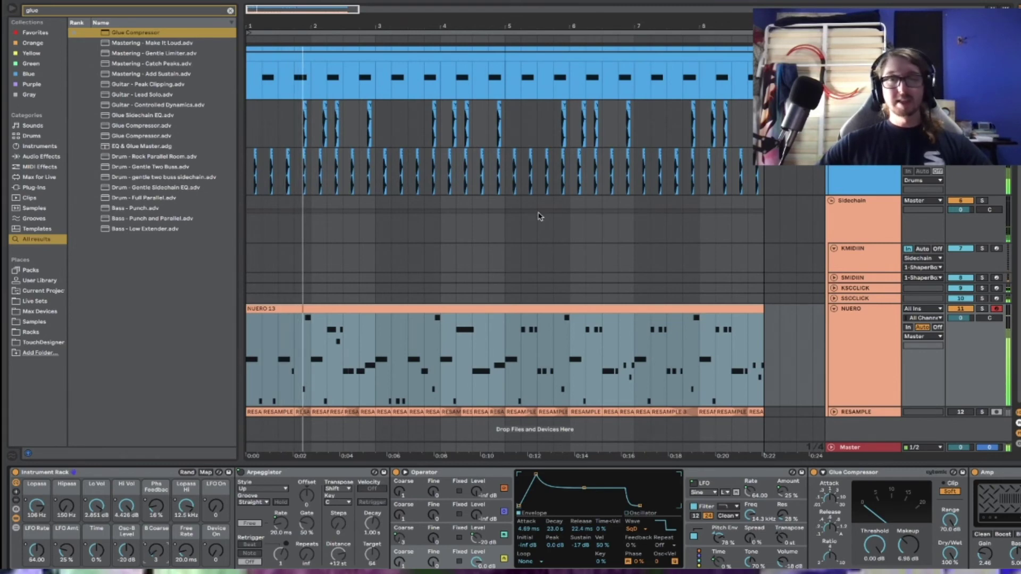
Step: Expand the RESAMPLE track with its take lanes and route the NUERO track's output back to RESAMPLE
{"action": "left_click", "coordinate": [833, 412]}
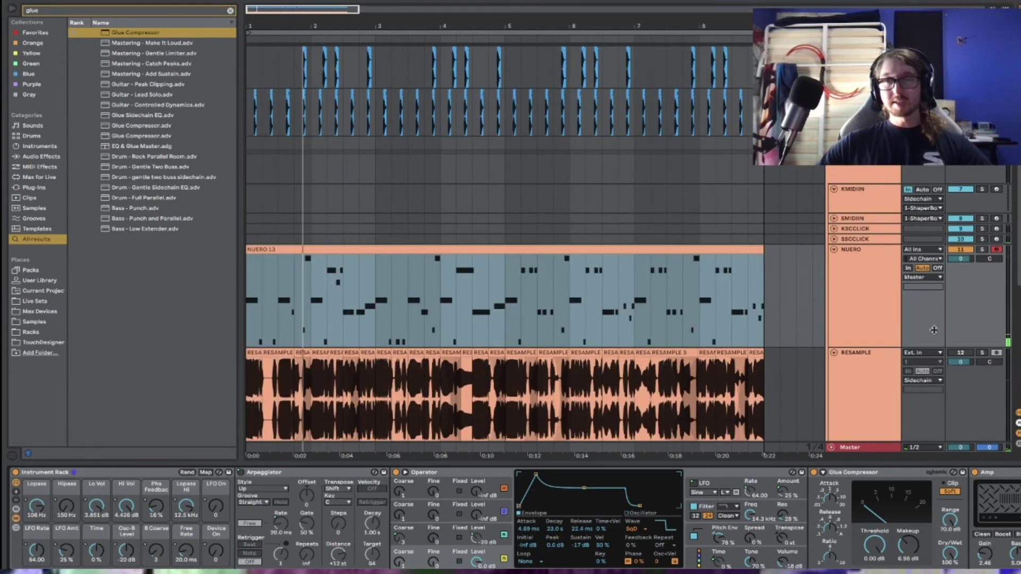
{"action": "scroll", "coordinate": [933, 329], "scroll_direction": "down", "scroll_amount": 6}
{"action": "scroll", "coordinate": [505, 266], "scroll_direction": "up", "scroll_amount": 3}
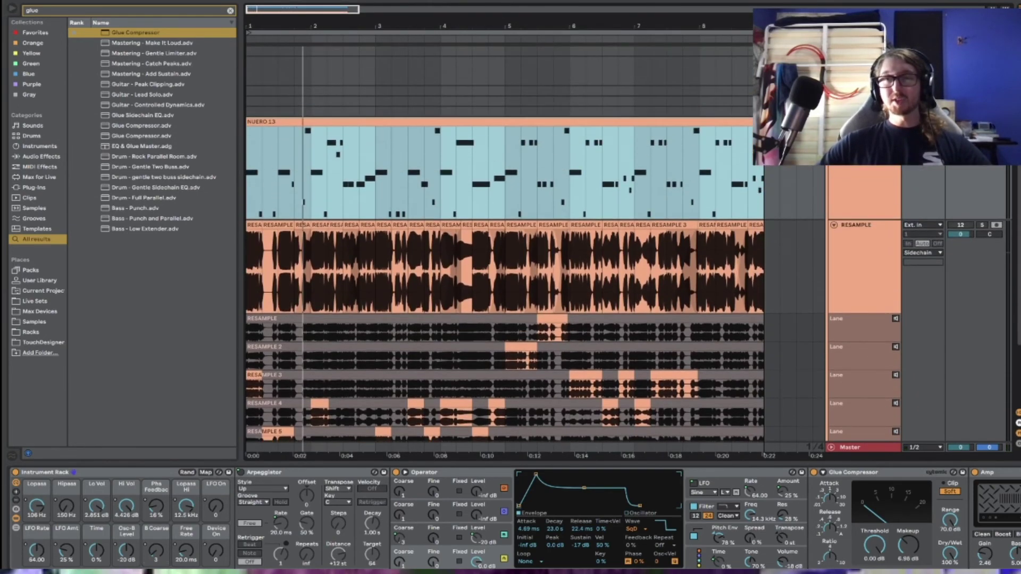
{"action": "left_click", "coordinate": [923, 225]}
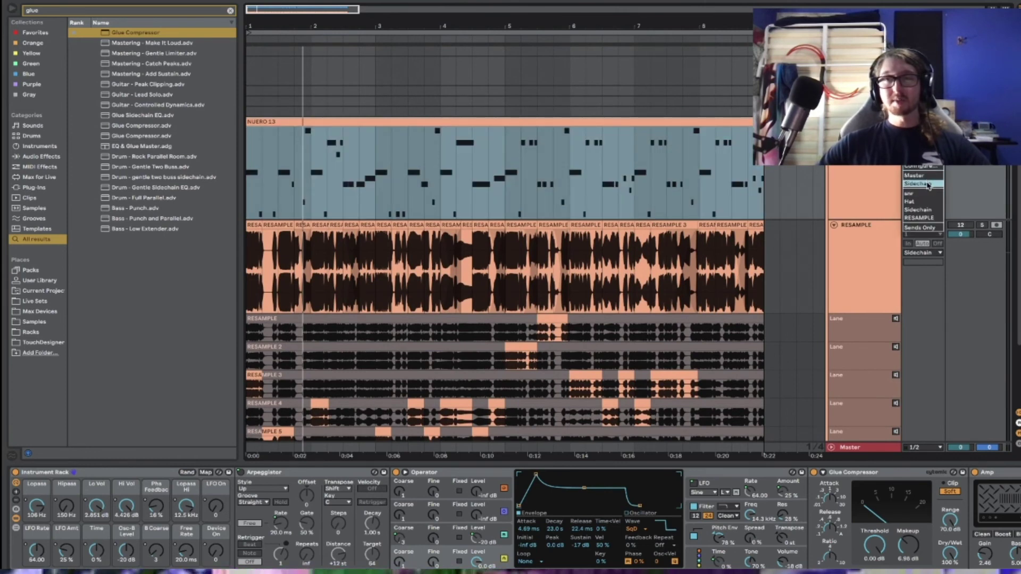
{"action": "left_click", "coordinate": [929, 218]}
Step: Try to record another resampled take of the NUERO bass from bar 1 with the RESAMPLE track armed
{"action": "scroll", "coordinate": [700, 242], "scroll_direction": "down", "scroll_amount": 3}
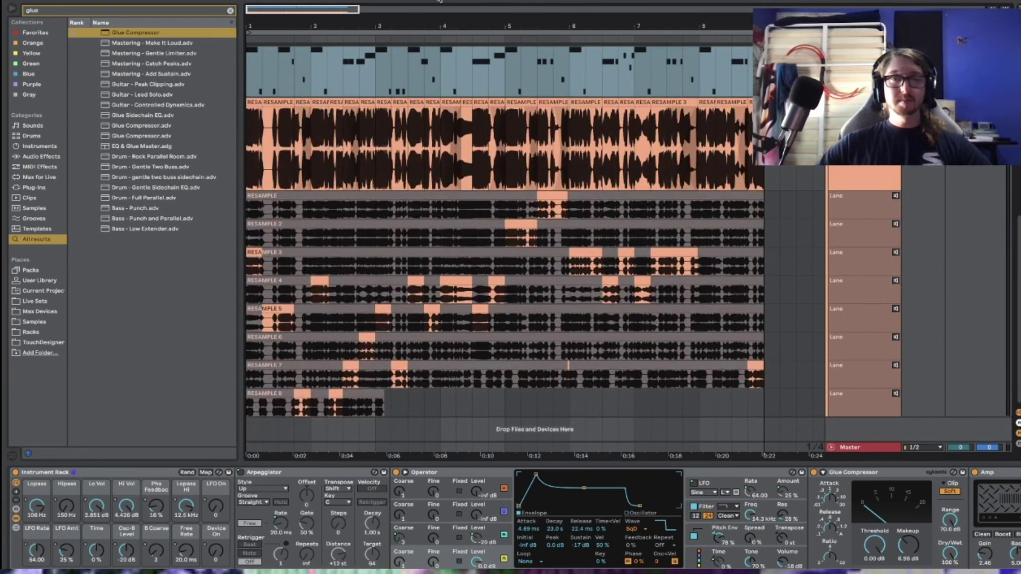
{"action": "scroll", "coordinate": [761, 307], "scroll_direction": "up", "scroll_amount": 3}
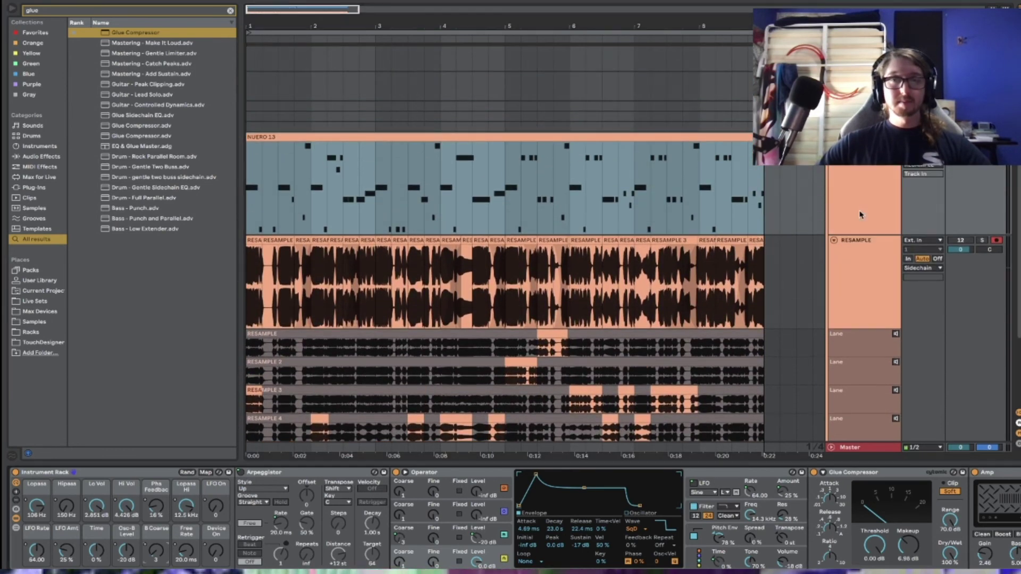
{"action": "scroll", "coordinate": [565, 285], "scroll_direction": "down", "scroll_amount": 2}
{"action": "key", "text": "F9"}
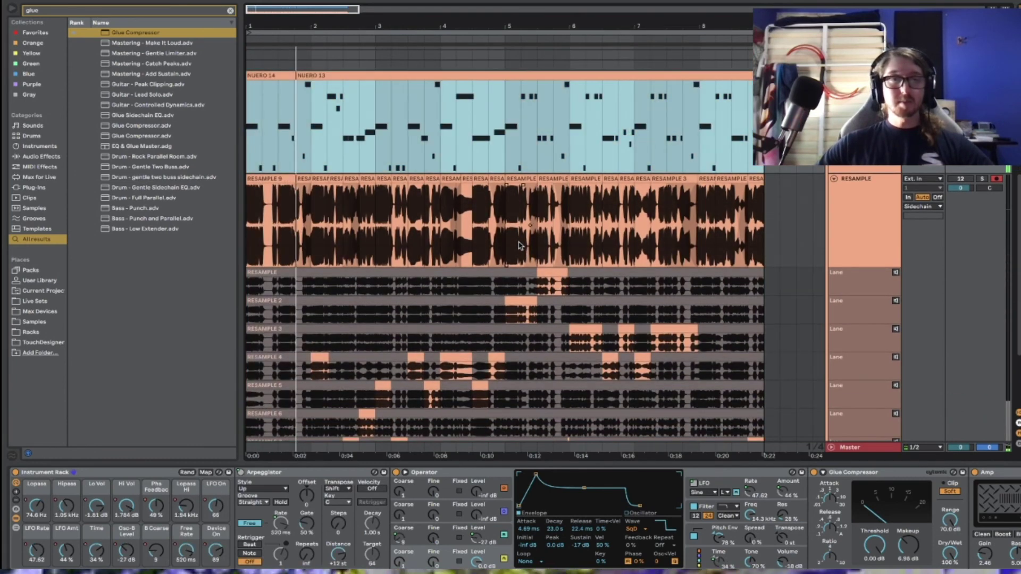
{"action": "scroll", "coordinate": [296, 158], "scroll_direction": "down", "scroll_amount": 2}
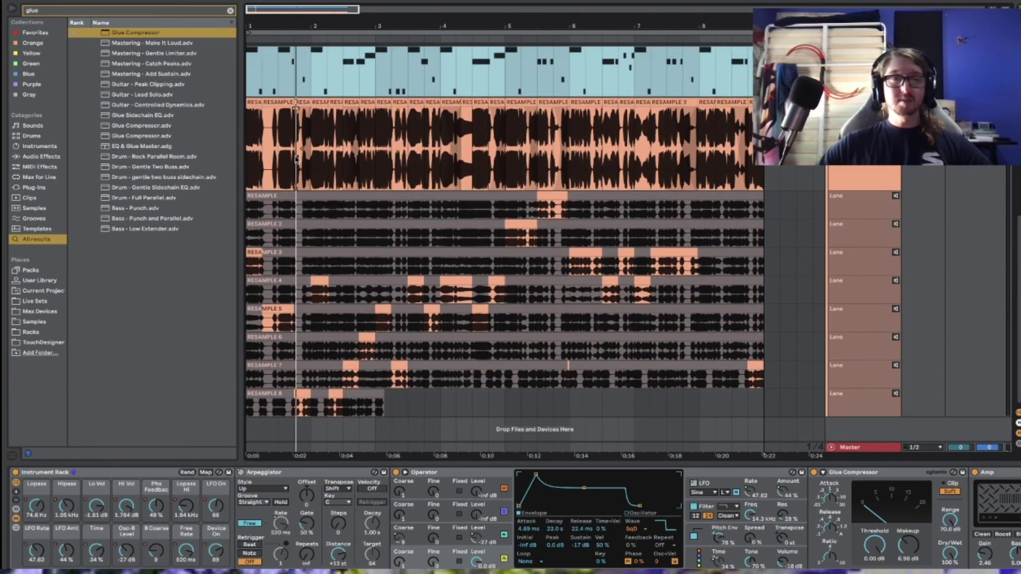
{"action": "scroll", "coordinate": [863, 206], "scroll_direction": "up", "scroll_amount": 3}
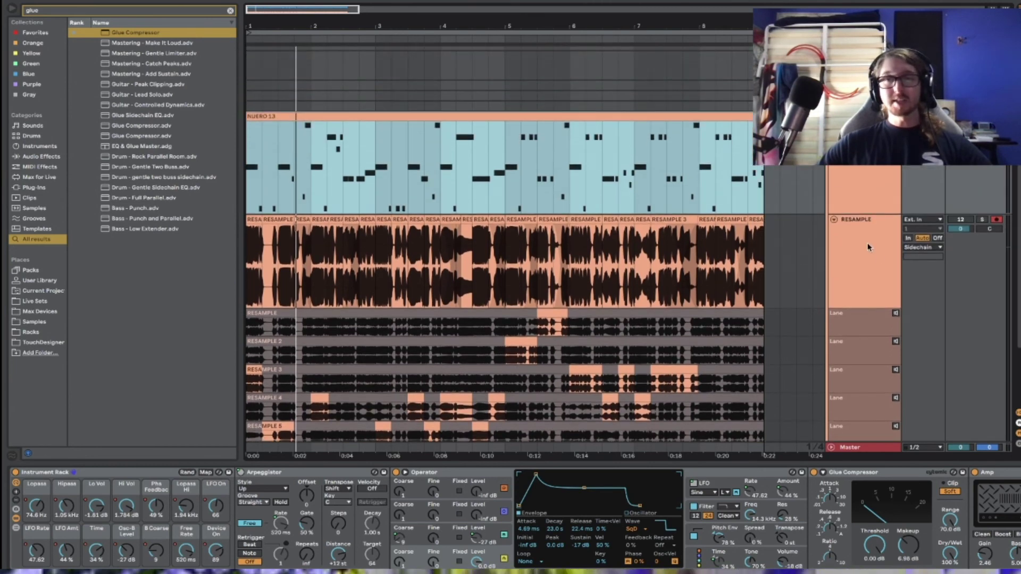
Step: Select bars 1 to 4 of the RESAMPLE 8 take lane and place the insert marker at bar 5
{"action": "scroll", "coordinate": [876, 258], "scroll_direction": "down", "scroll_amount": 3}
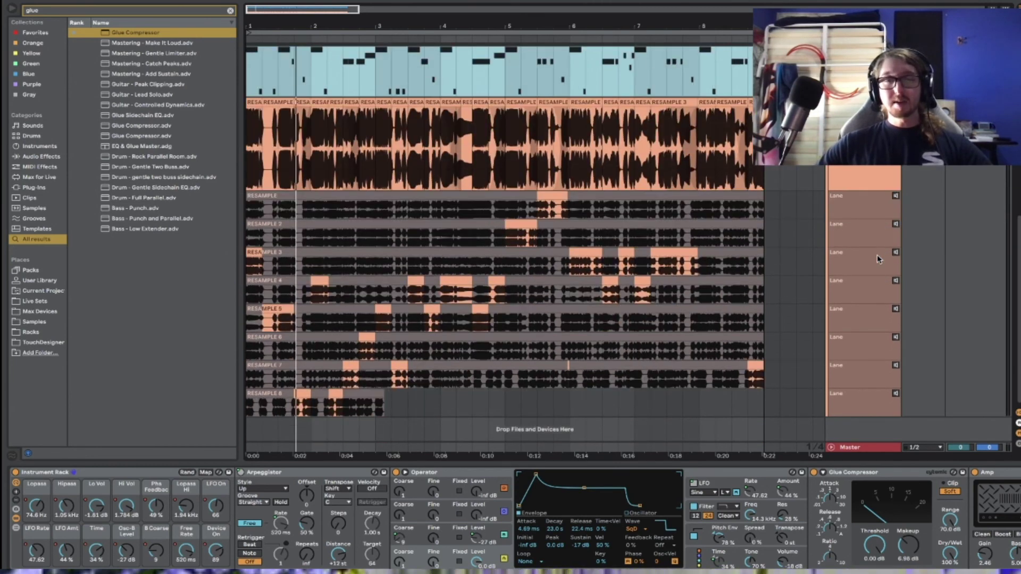
{"action": "left_click_drag", "start_coordinate": [507, 405], "coordinate": [246, 410]}
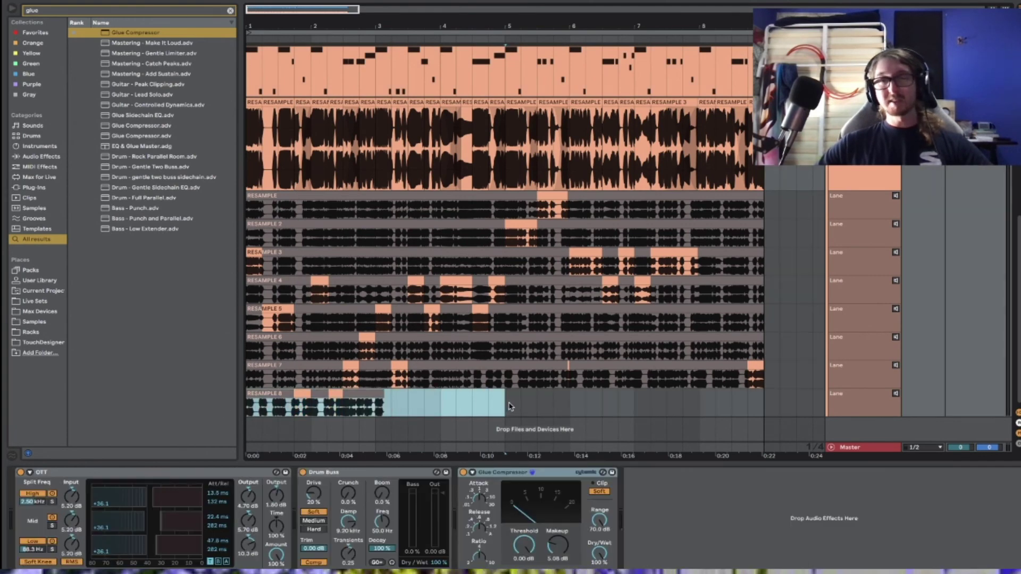
{"action": "left_click", "coordinate": [506, 406]}
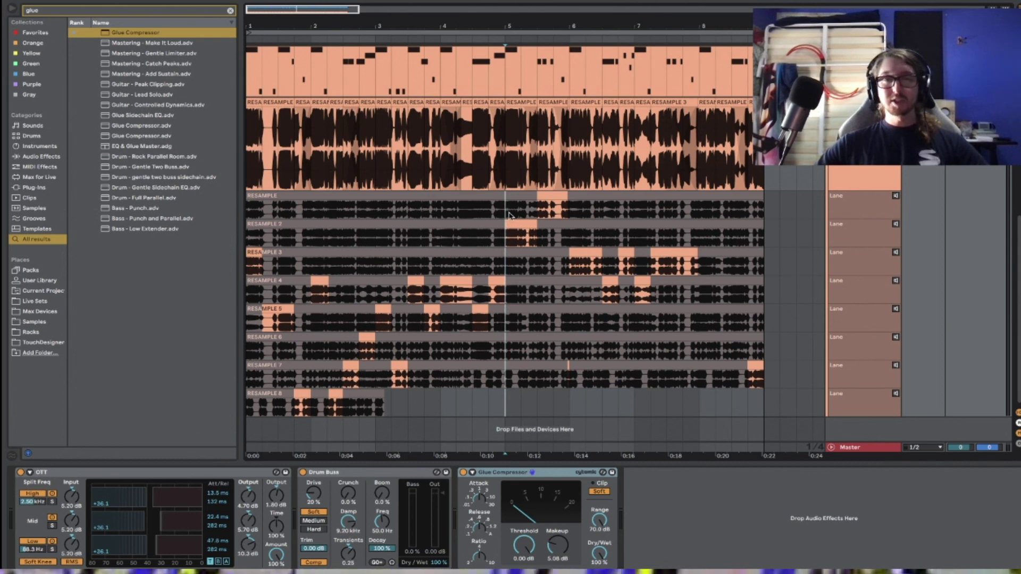
{"action": "scroll", "coordinate": [507, 204], "scroll_direction": "up", "scroll_amount": 3}
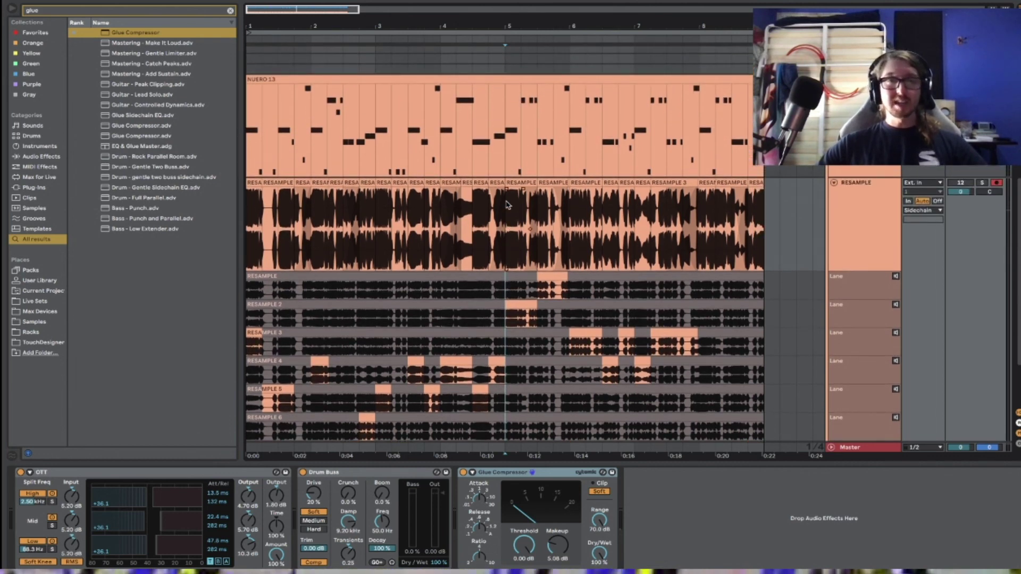